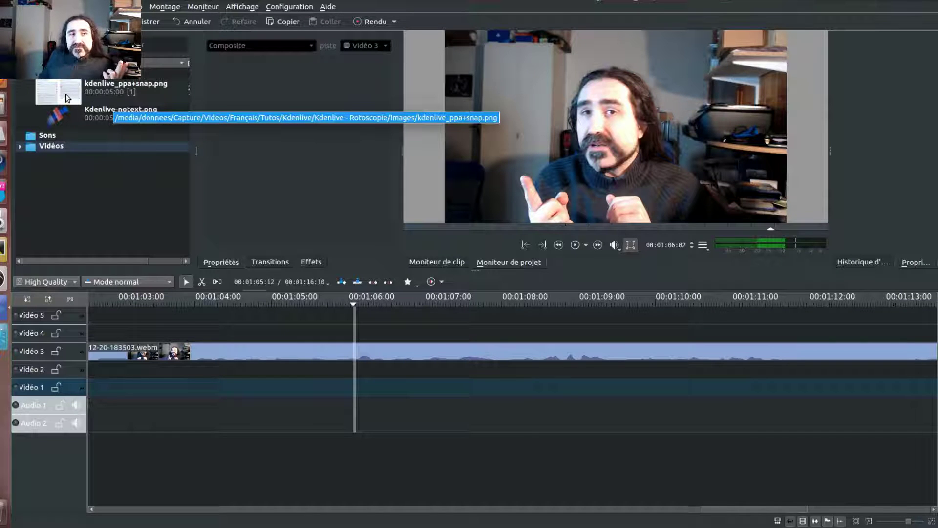
Step: Place kdenlive_ppa+snap.png on track Vidéo 4 at 00:01:06:02 and add an Affine transition spanning the whole clip
{"action": "left_click_drag", "start_coordinate": [65, 93], "coordinate": [373, 320]}
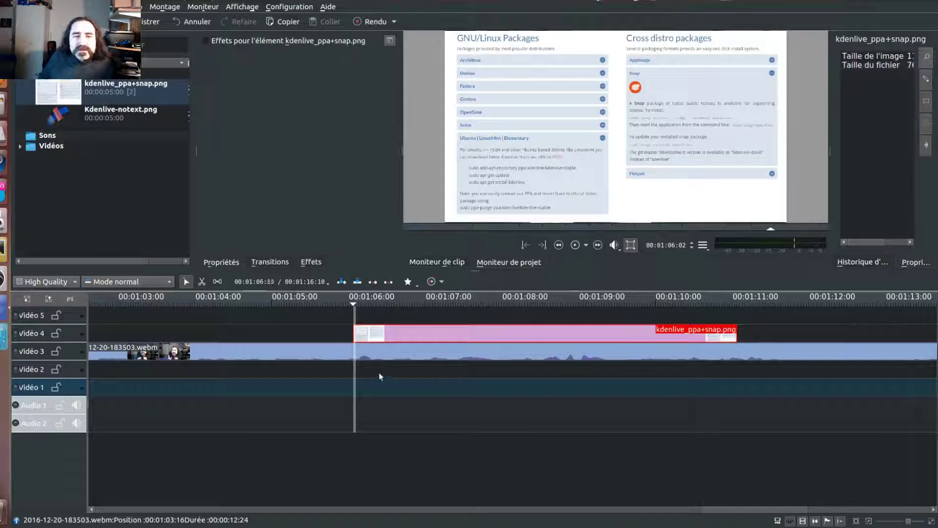
{"action": "right_click", "coordinate": [372, 327]}
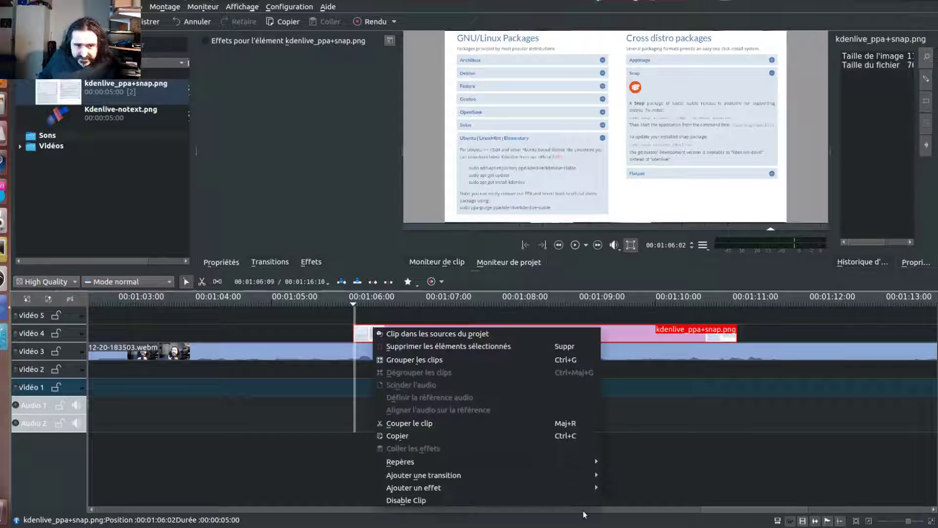
{"action": "mouse_move", "coordinate": [561, 483]}
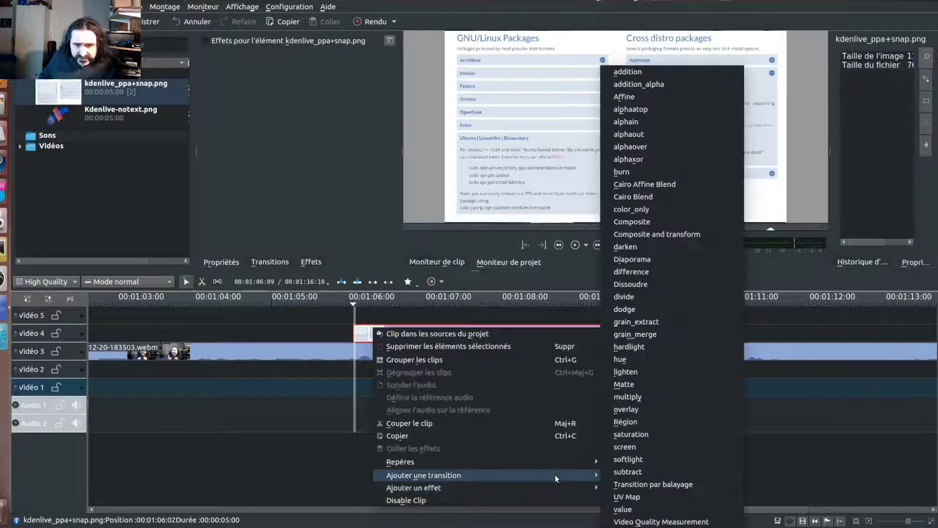
{"action": "left_click", "coordinate": [625, 97]}
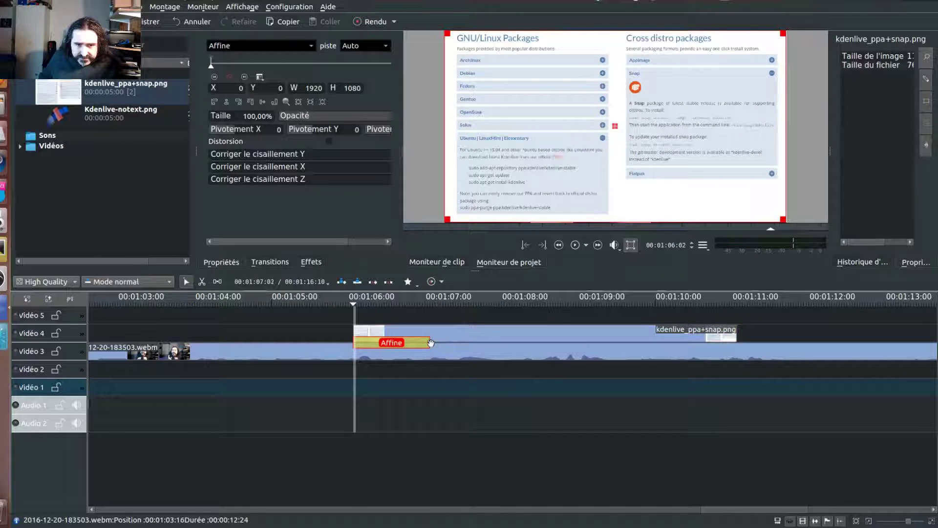
{"action": "left_click_drag", "start_coordinate": [431, 343], "coordinate": [736, 344]}
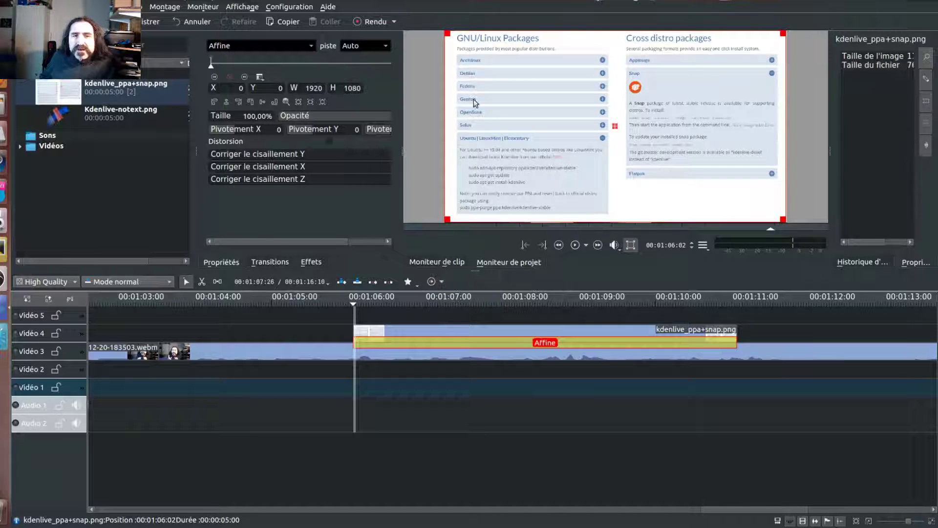
Step: Add the Rotoscopie alpha manipulation effect to the kdenlive_ppa+snap.png clip on Vidéo 4
{"action": "right_click", "coordinate": [391, 330]}
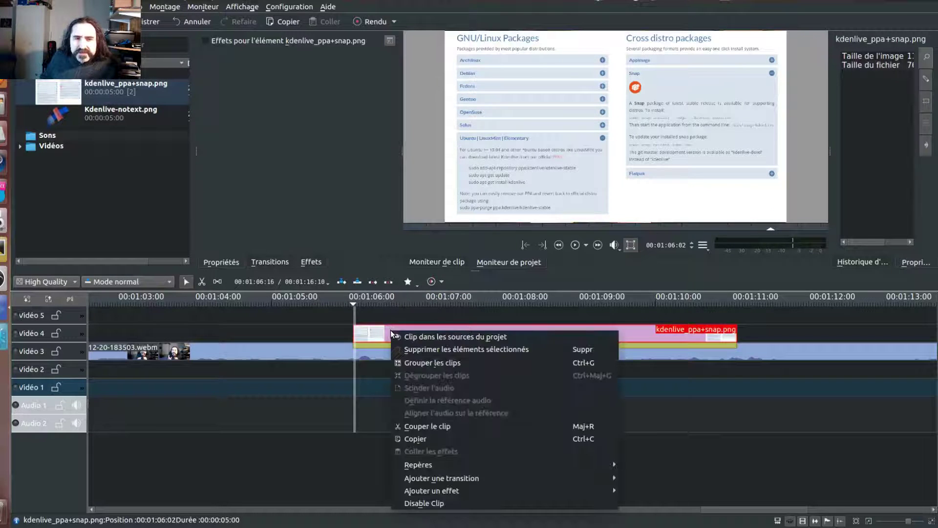
{"action": "mouse_move", "coordinate": [559, 495]}
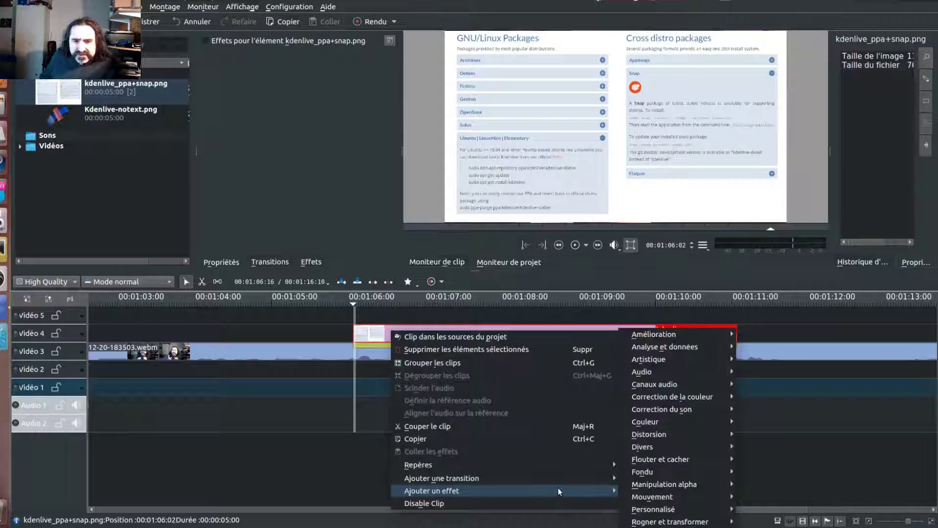
{"action": "mouse_move", "coordinate": [670, 486]}
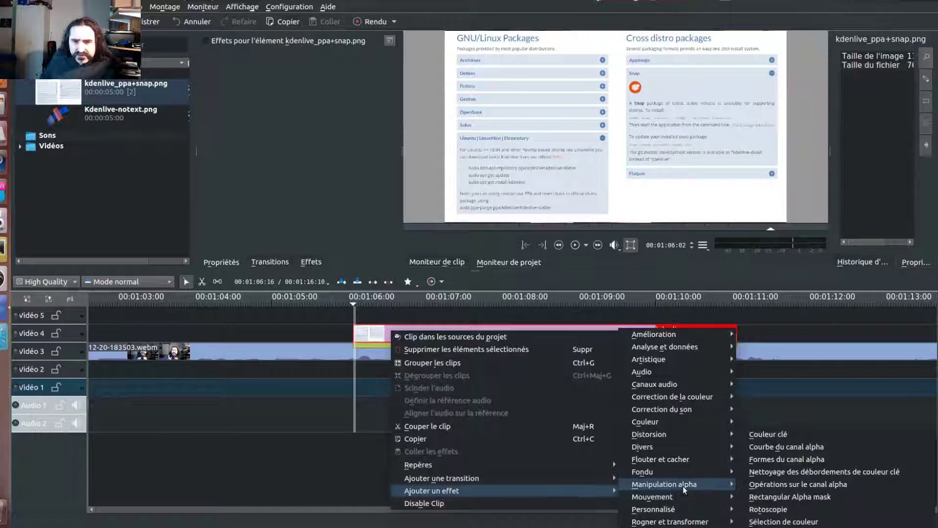
{"action": "left_click", "coordinate": [754, 510]}
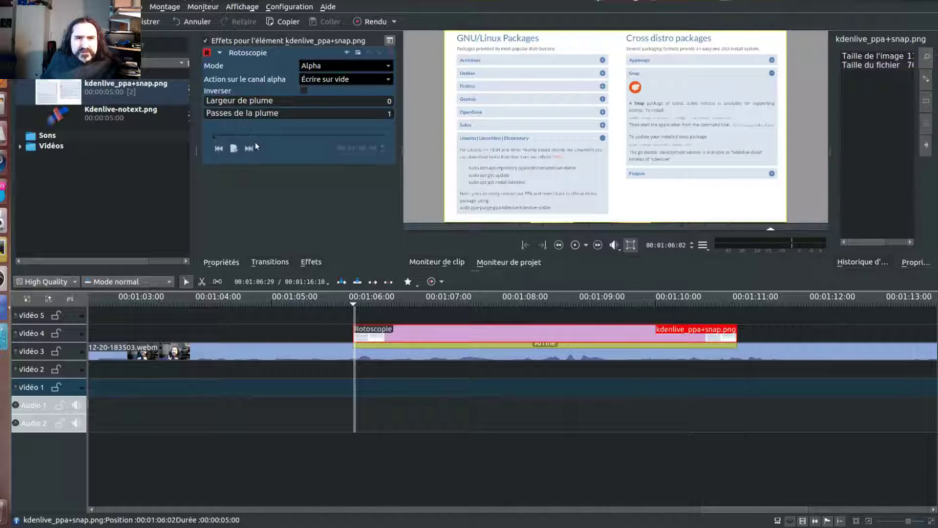
Step: Draw and close a four-point rotoscoping mask around the image's "Ubuntu | LinuxMint | Elementary" block
{"action": "left_click", "coordinate": [454, 132]}
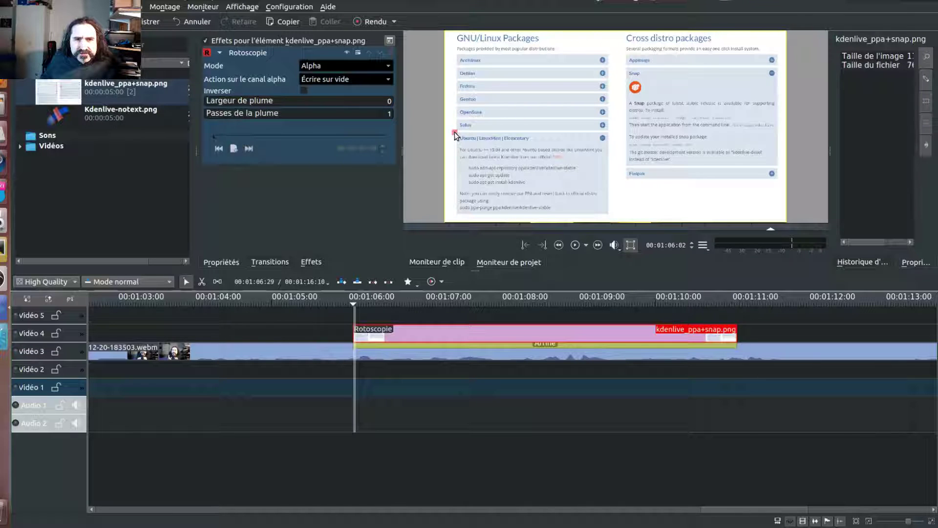
{"action": "left_click", "coordinate": [609, 131]}
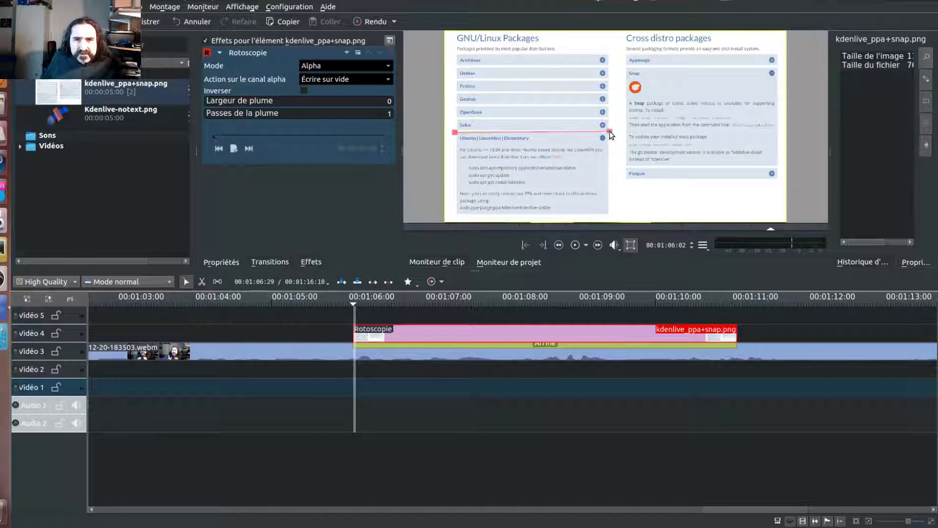
{"action": "left_click", "coordinate": [610, 215]}
{"action": "left_click", "coordinate": [454, 216]}
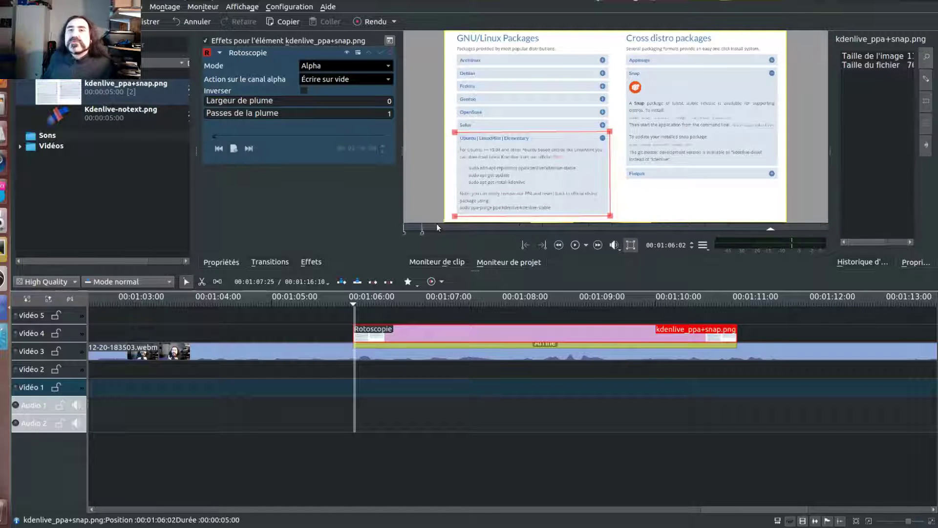
{"action": "right_click", "coordinate": [537, 193]}
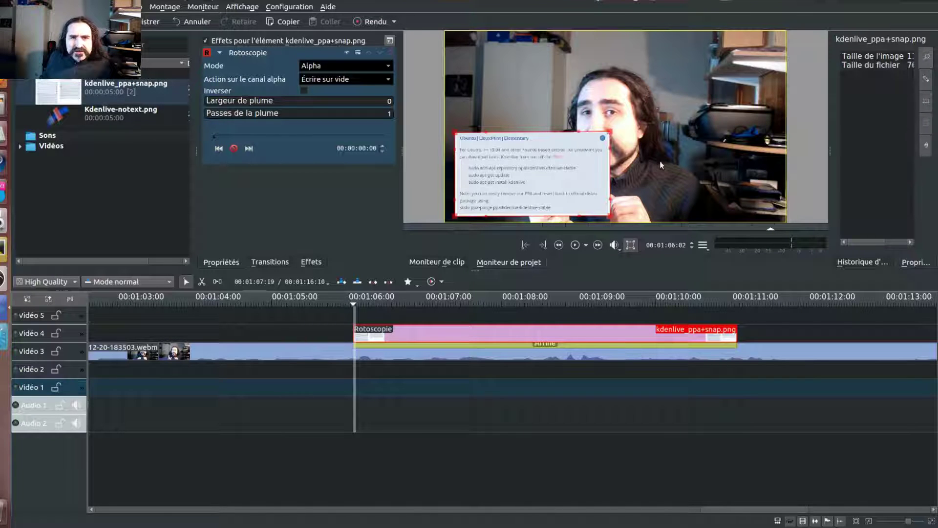
Step: Bow the mask's right, bottom and left edges slightly outward with their curve handles
{"action": "left_click_drag", "start_coordinate": [614, 150], "coordinate": [618, 151]}
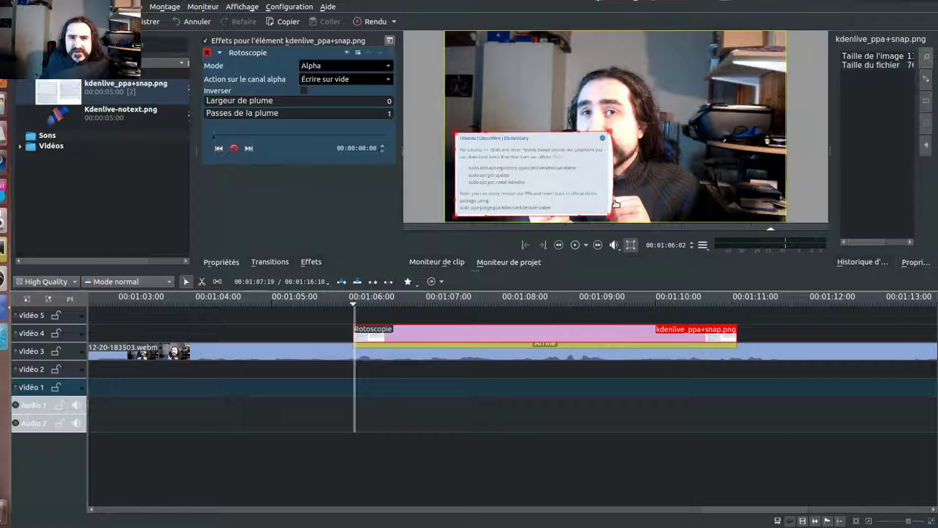
{"action": "left_click_drag", "start_coordinate": [580, 219], "coordinate": [581, 221]}
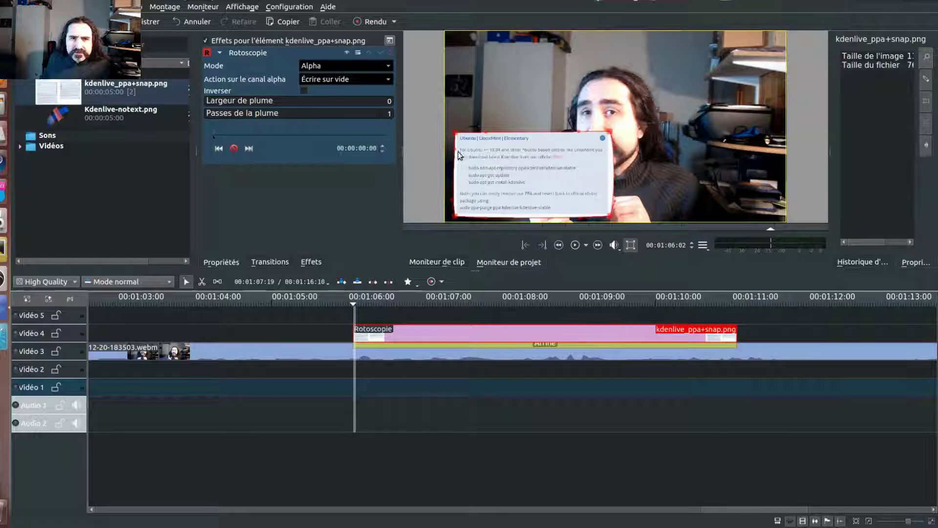
{"action": "left_click_drag", "start_coordinate": [456, 152], "coordinate": [450, 152]}
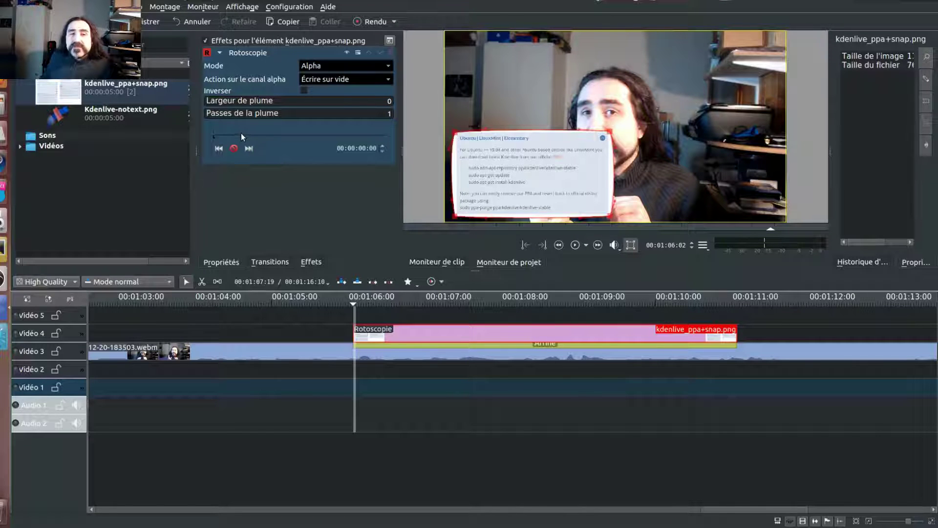
Step: Add a rotoscoping keyframe at 00:00:00:03 of the clip and nudge the mask's top-left corner slightly inward
{"action": "left_click", "coordinate": [363, 319]}
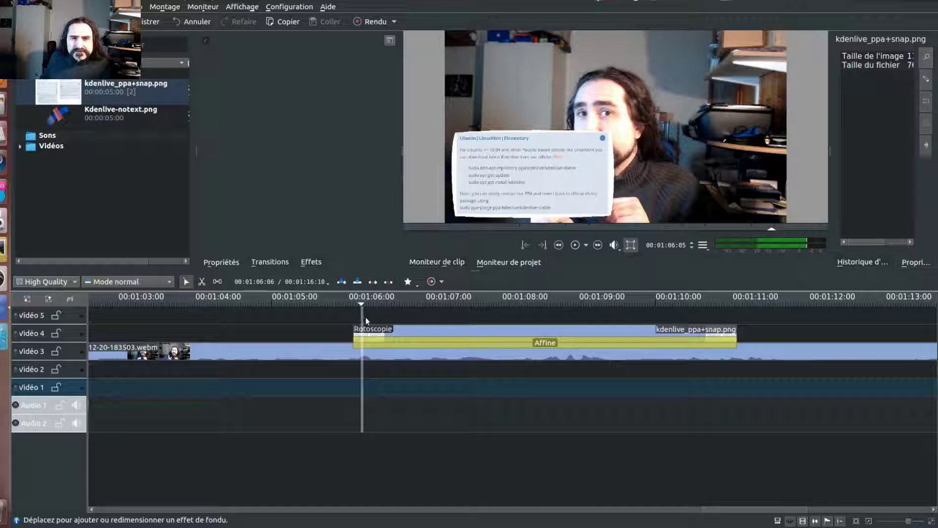
{"action": "left_click", "coordinate": [371, 333]}
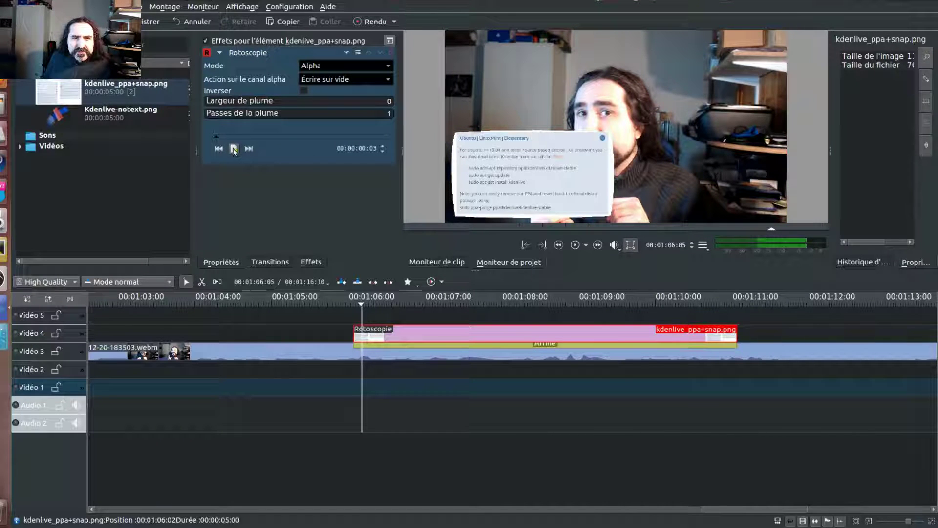
{"action": "left_click", "coordinate": [233, 149]}
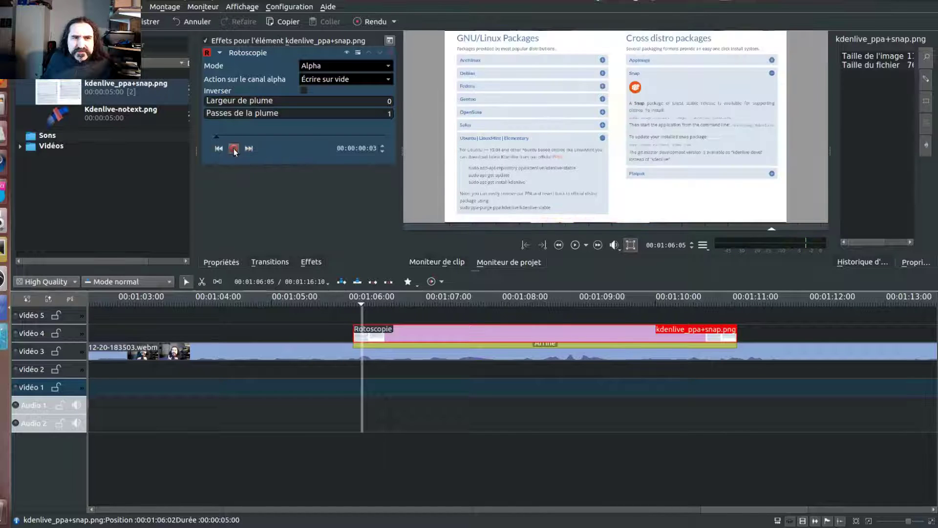
{"action": "left_click", "coordinate": [219, 150]}
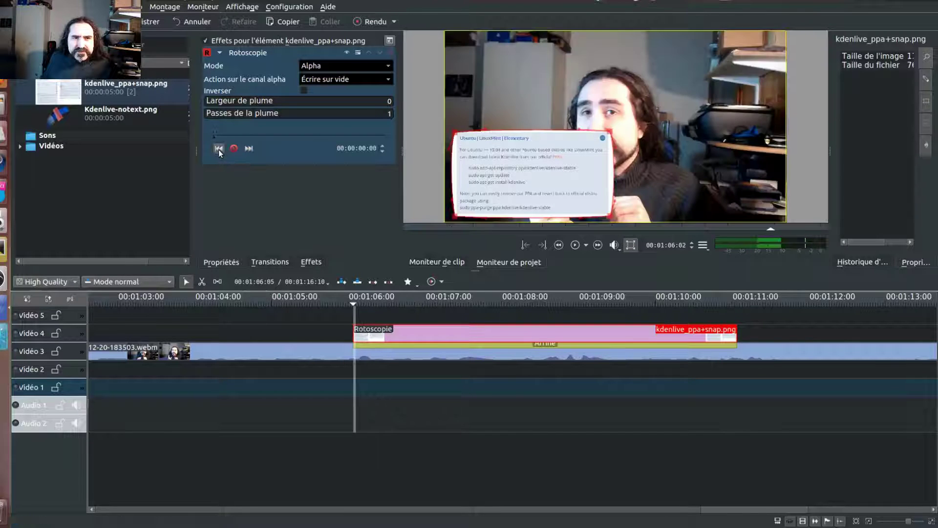
{"action": "left_click", "coordinate": [249, 149]}
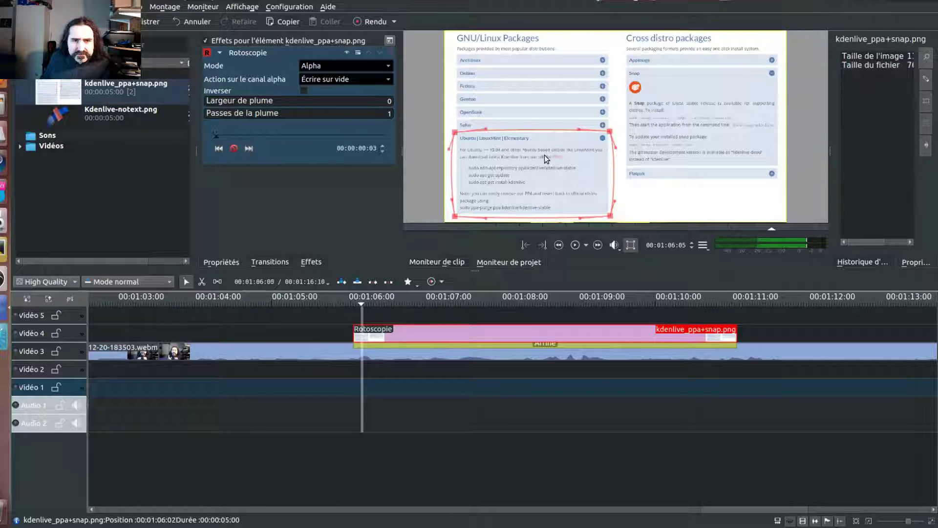
{"action": "mouse_move", "coordinate": [455, 132]}
{"action": "left_mouse_down"}
{"action": "mouse_move", "coordinate": [461, 121]}
{"action": "mouse_move", "coordinate": [457, 132]}
{"action": "left_mouse_up"}
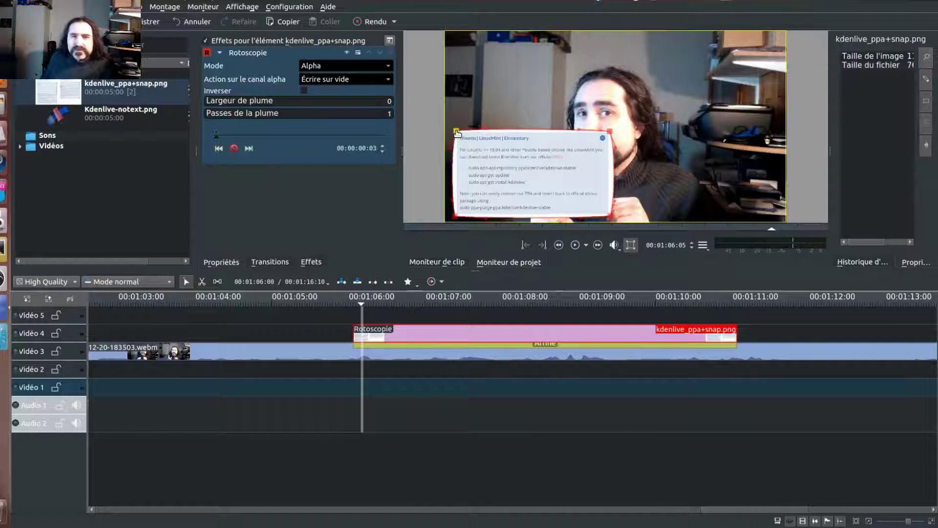
Step: At the mask's first keyframe, shrink the four corners to a small shape near the raised fingertip
{"action": "left_click", "coordinate": [219, 148]}
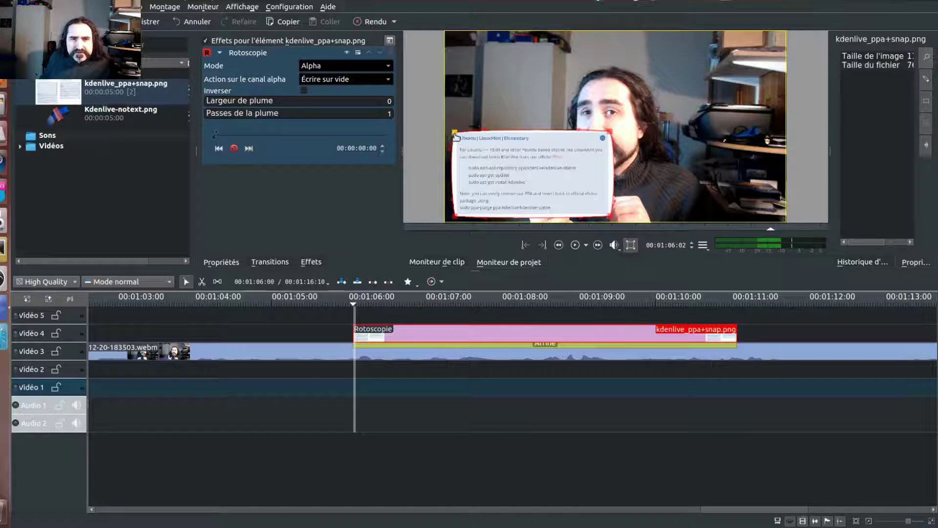
{"action": "left_click_drag", "start_coordinate": [455, 136], "coordinate": [568, 185]}
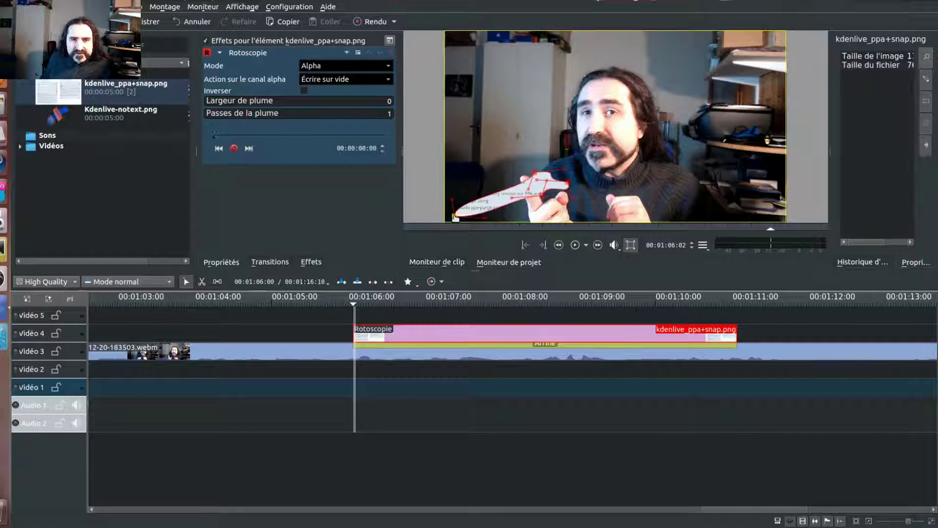
{"action": "left_click_drag", "start_coordinate": [455, 216], "coordinate": [529, 194]}
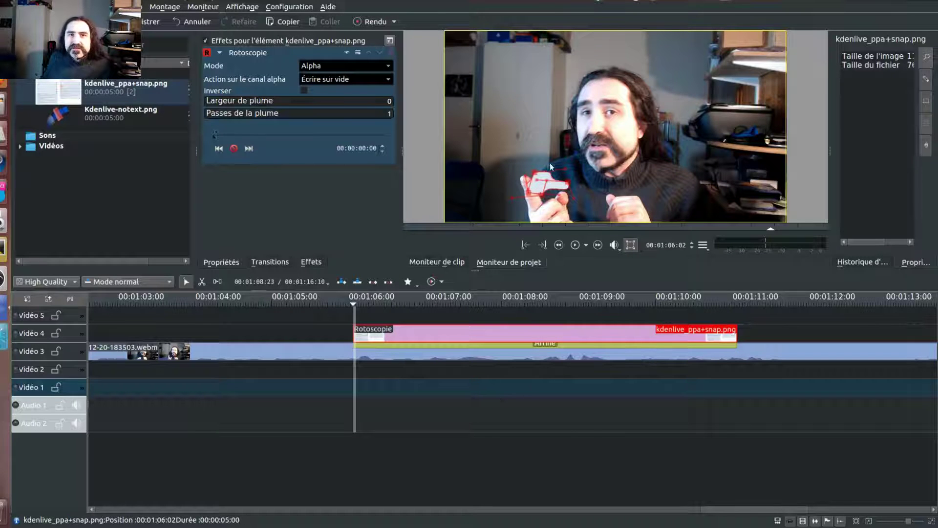
Step: Set the Affine transition's size to 50% and move its frame to about X 149, Y 375
{"action": "left_click", "coordinate": [401, 344]}
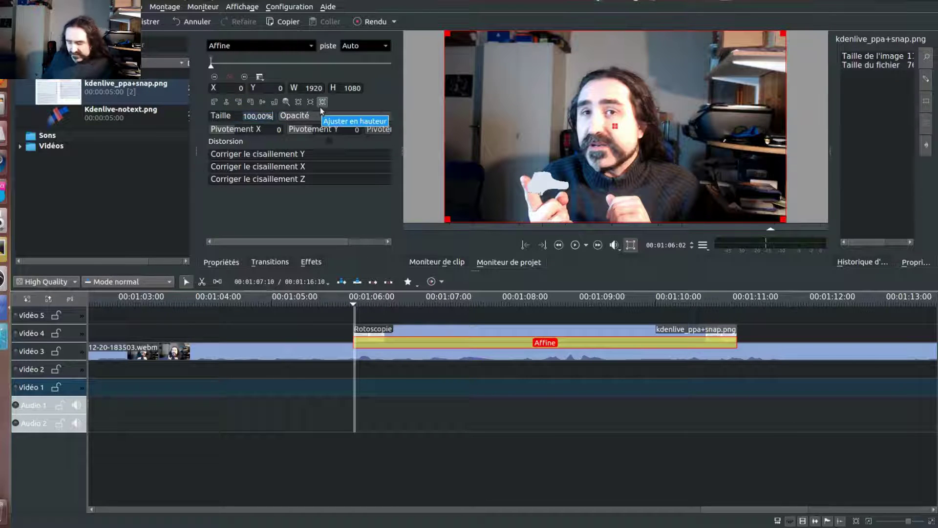
{"action": "type", "text": "50"}
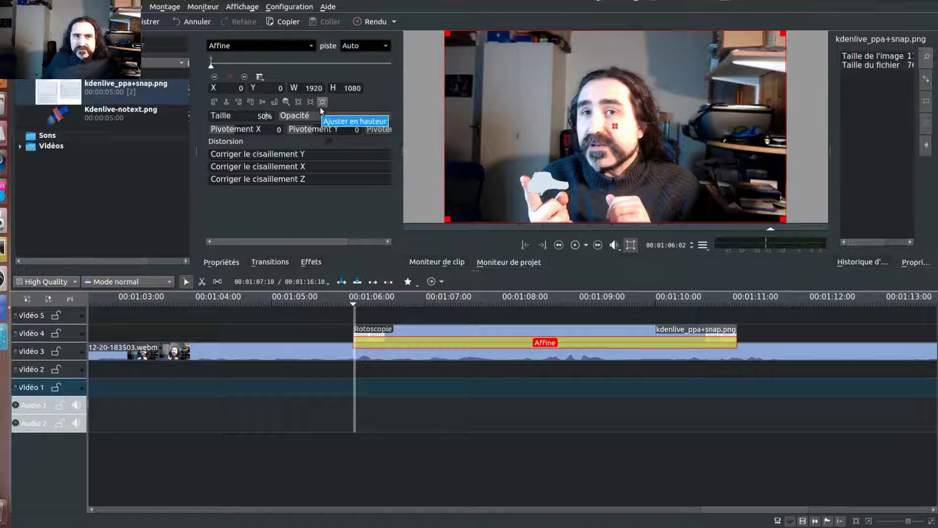
{"action": "key", "text": "Return"}
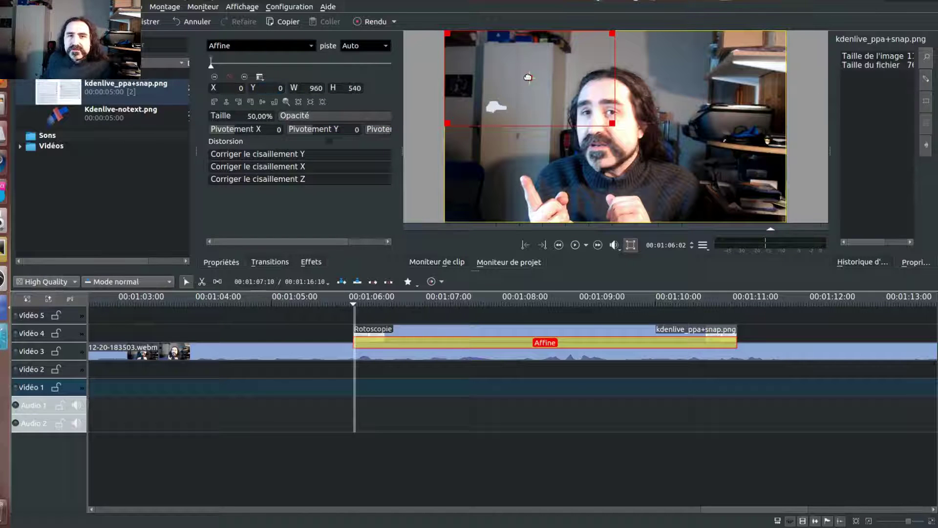
{"action": "left_click_drag", "start_coordinate": [528, 78], "coordinate": [555, 144]}
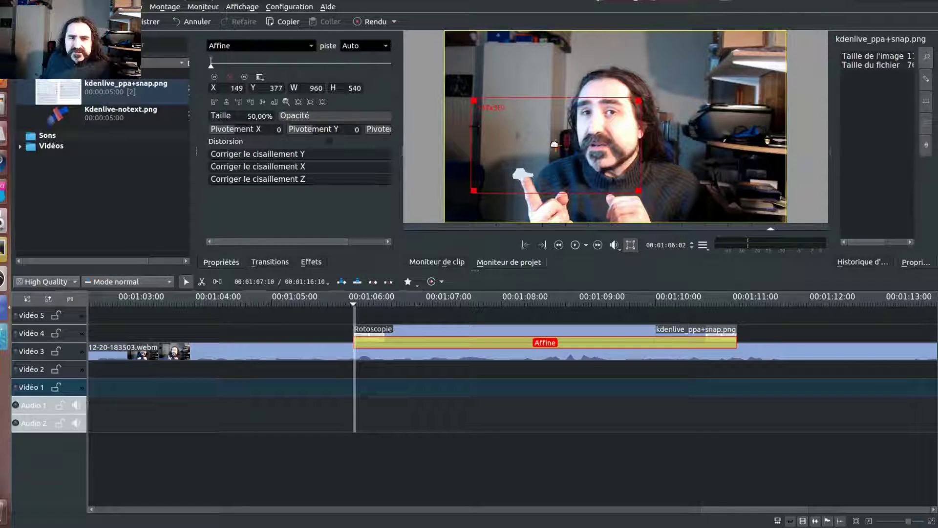
Step: Preview the unfolding panel, then move the Affine frame to about X 135, Y 338 at its first keyframe
{"action": "left_click", "coordinate": [360, 317]}
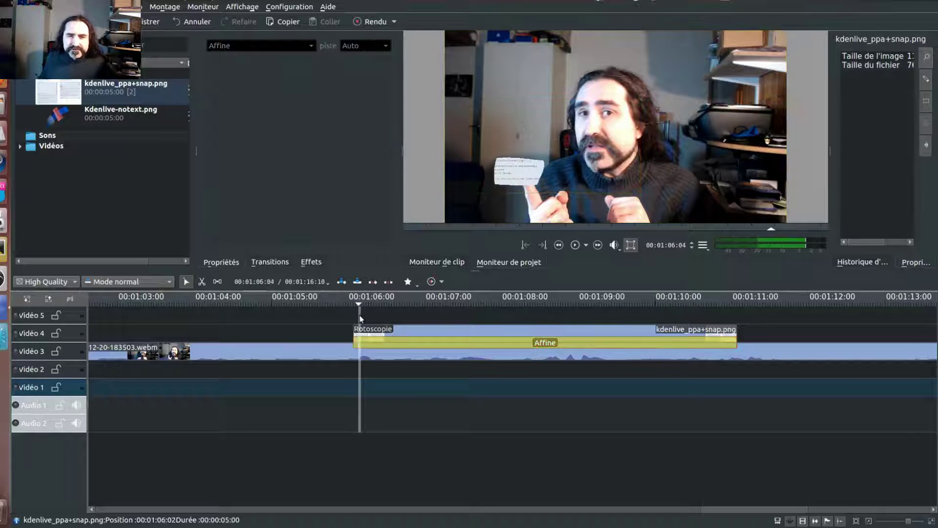
{"action": "mouse_move", "coordinate": [360, 318]}
{"action": "left_mouse_down"}
{"action": "mouse_move", "coordinate": [347, 313]}
{"action": "mouse_move", "coordinate": [364, 315]}
{"action": "left_mouse_up"}
{"action": "key", "text": "space"}
{"action": "key", "text": "space"}
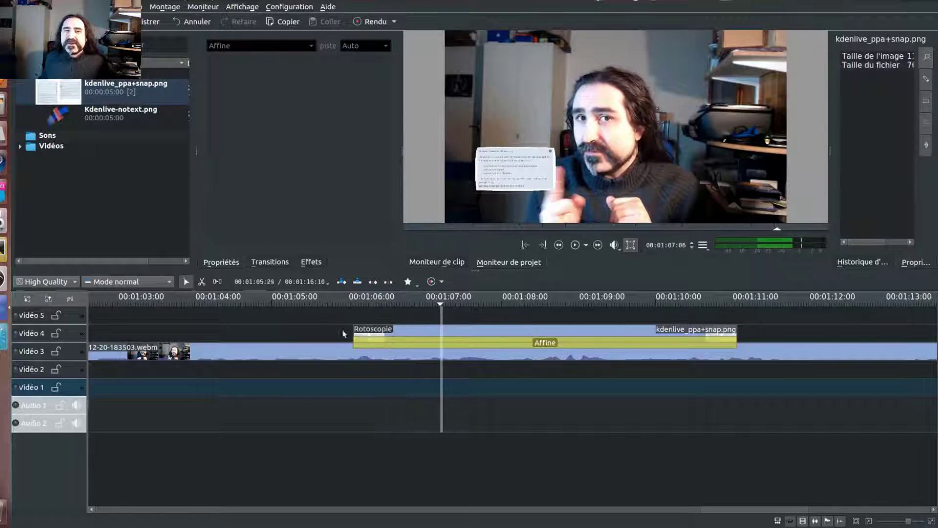
{"action": "left_click", "coordinate": [345, 318]}
{"action": "left_click", "coordinate": [367, 343]}
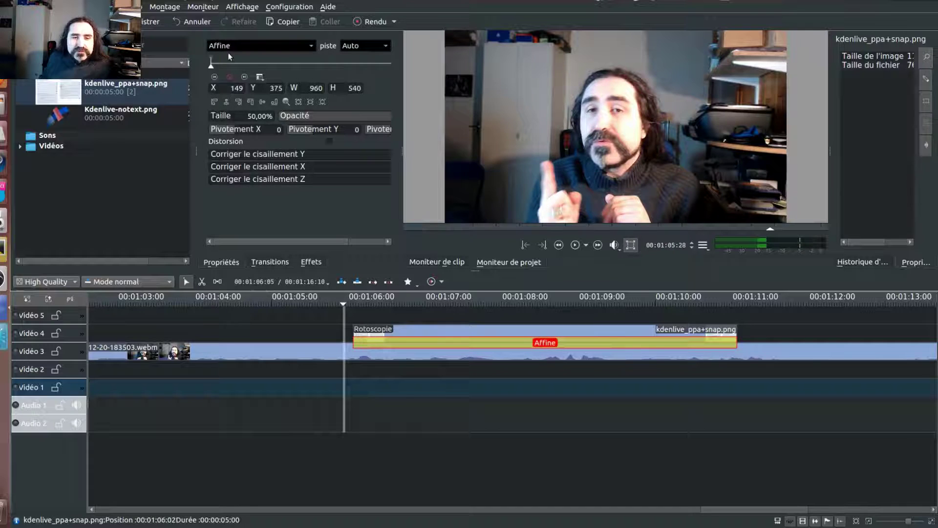
{"action": "left_click", "coordinate": [212, 76]}
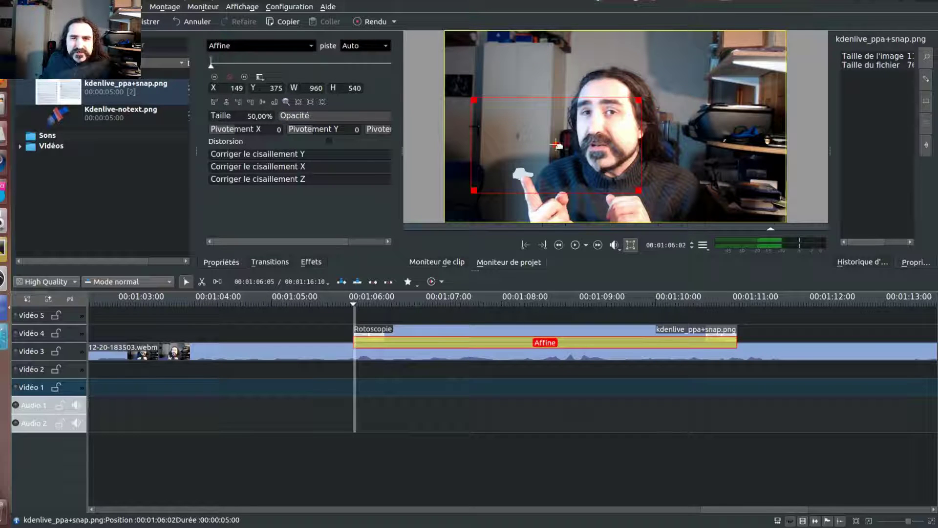
{"action": "left_click_drag", "start_coordinate": [557, 145], "coordinate": [551, 138]}
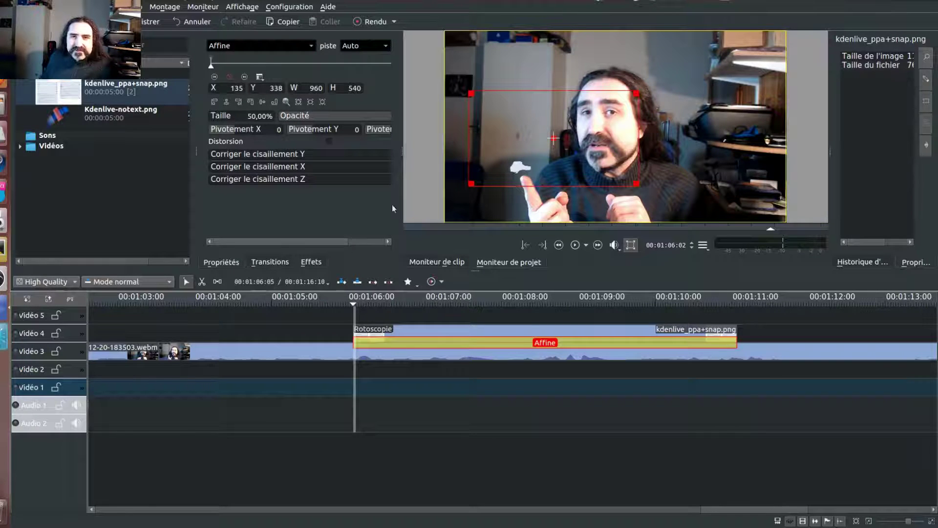
Step: Place another copy of kdenlive_ppa+snap.png on track Vidéo 5 at 00:01:07:16
{"action": "left_click_drag", "start_coordinate": [369, 315], "coordinate": [466, 304]}
{"action": "left_click_drag", "start_coordinate": [76, 100], "coordinate": [469, 315]}
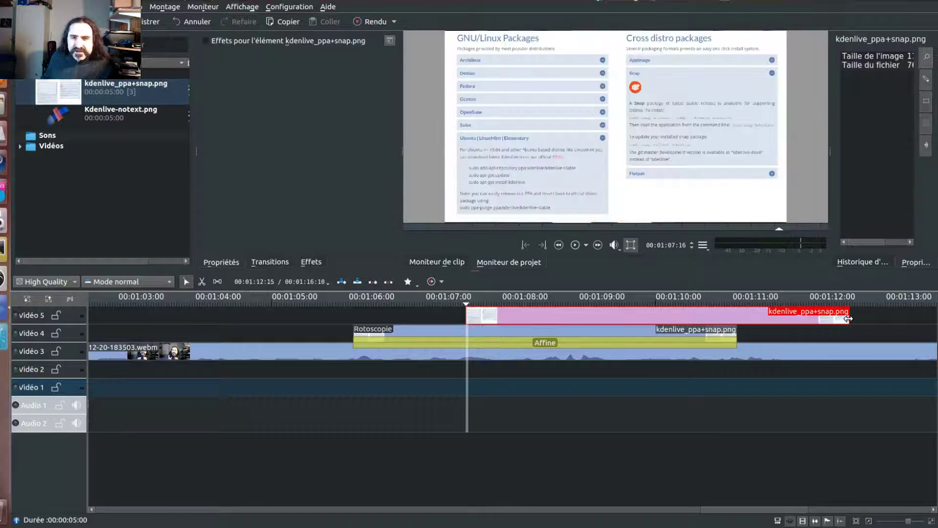
Step: Trim the new Vidéo 5 clip to end with the Vidéo 4 clip and add a Rotoscopie effect to it
{"action": "left_click_drag", "start_coordinate": [849, 317], "coordinate": [741, 318]}
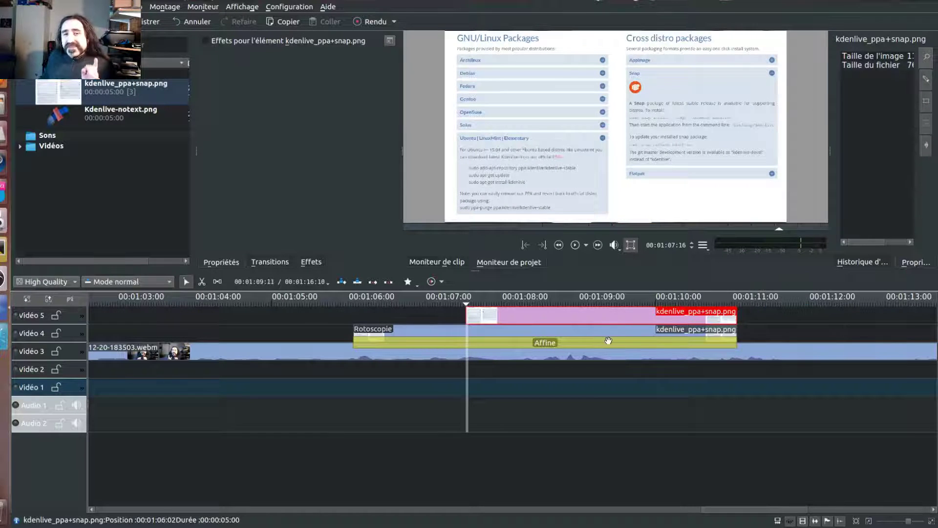
{"action": "right_click", "coordinate": [560, 315]}
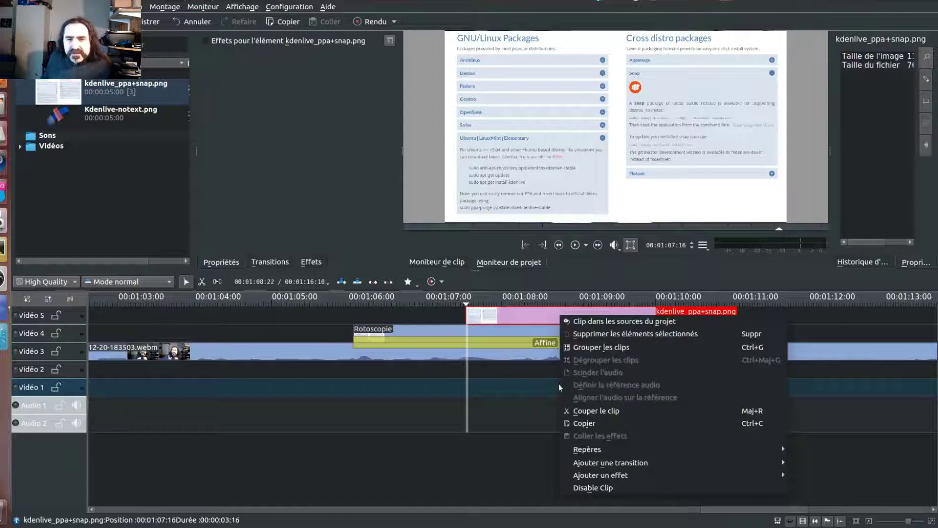
{"action": "key", "text": "Escape"}
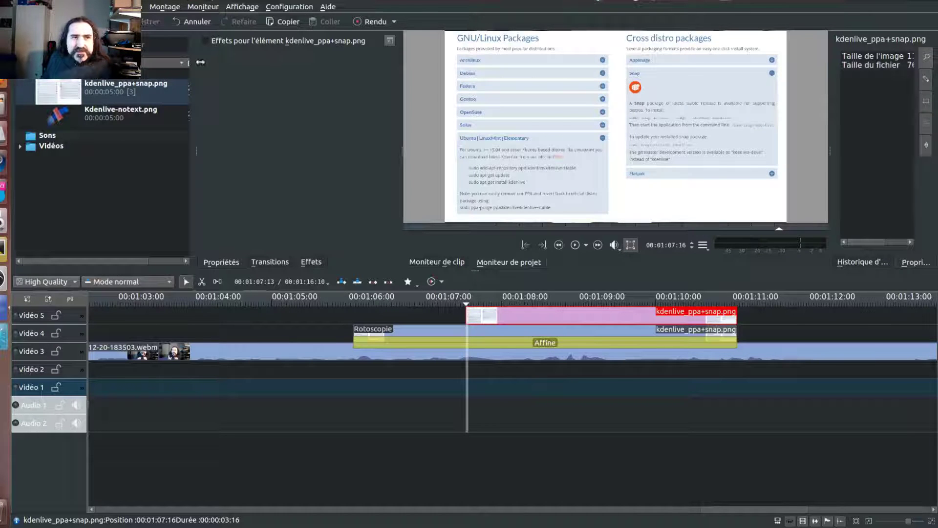
{"action": "right_click", "coordinate": [530, 316]}
{"action": "mouse_move", "coordinate": [660, 454]}
{"action": "mouse_move", "coordinate": [657, 475]}
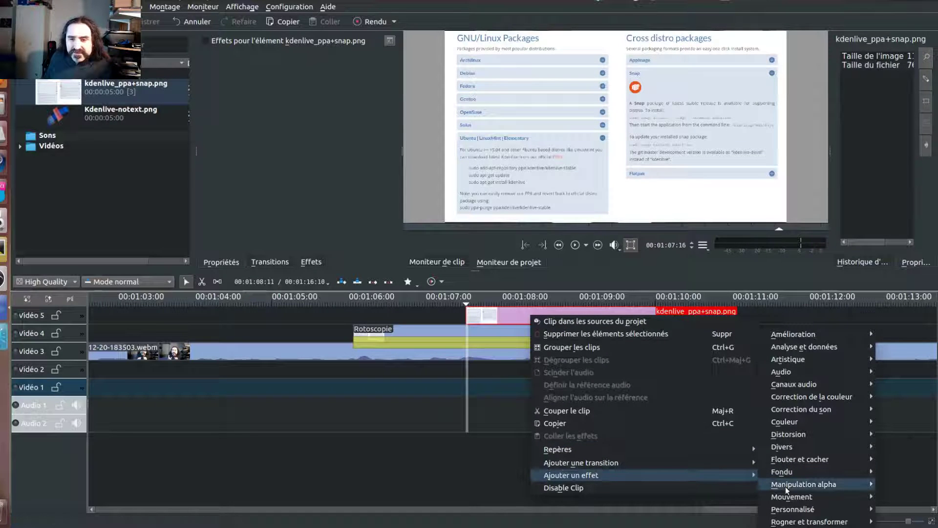
{"action": "mouse_move", "coordinate": [783, 485]}
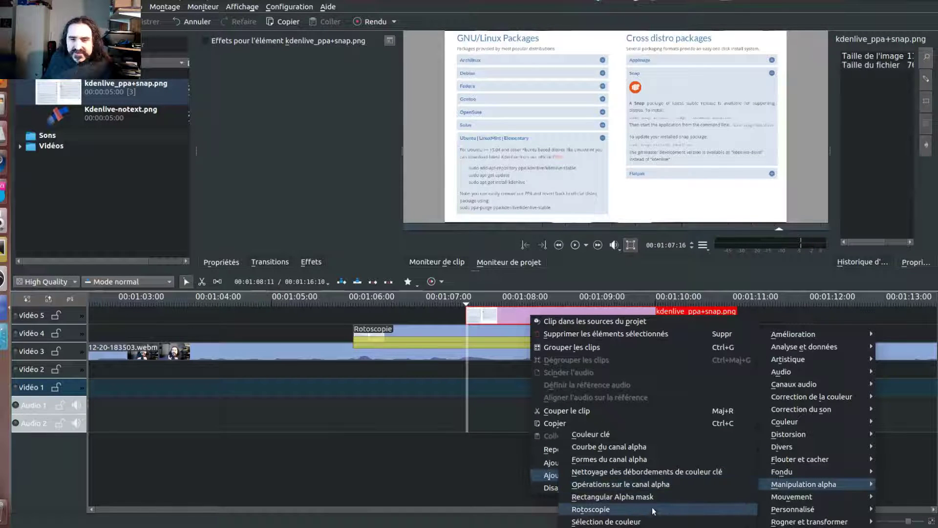
{"action": "left_click", "coordinate": [634, 508]}
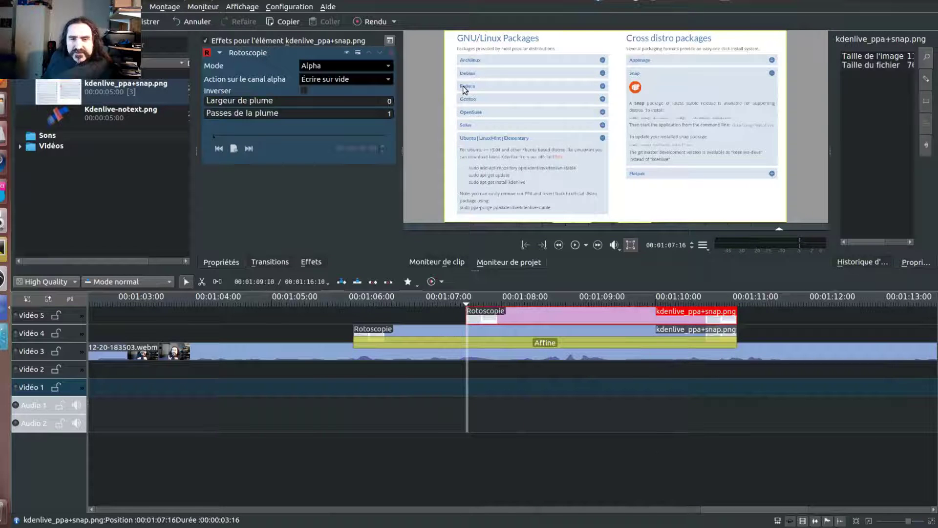
{"action": "right_click", "coordinate": [534, 316]}
{"action": "mouse_move", "coordinate": [717, 476]}
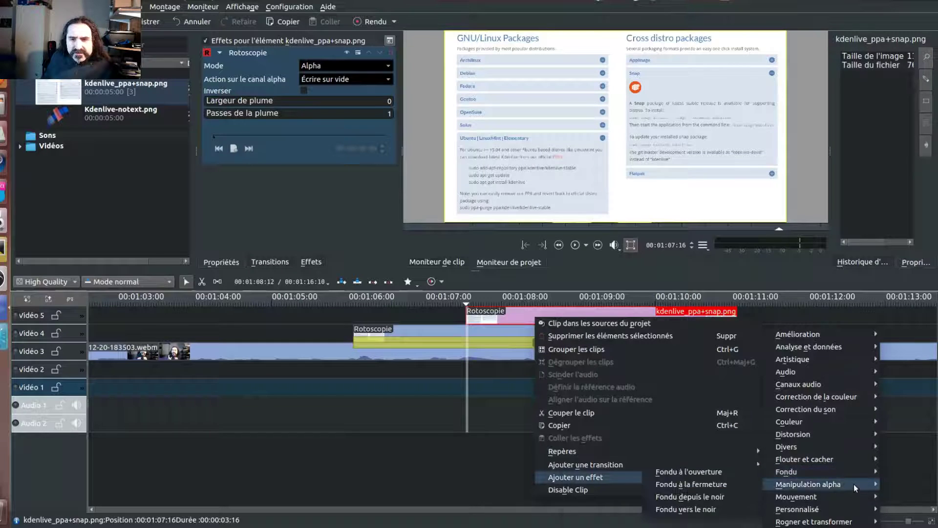
{"action": "mouse_move", "coordinate": [853, 484]}
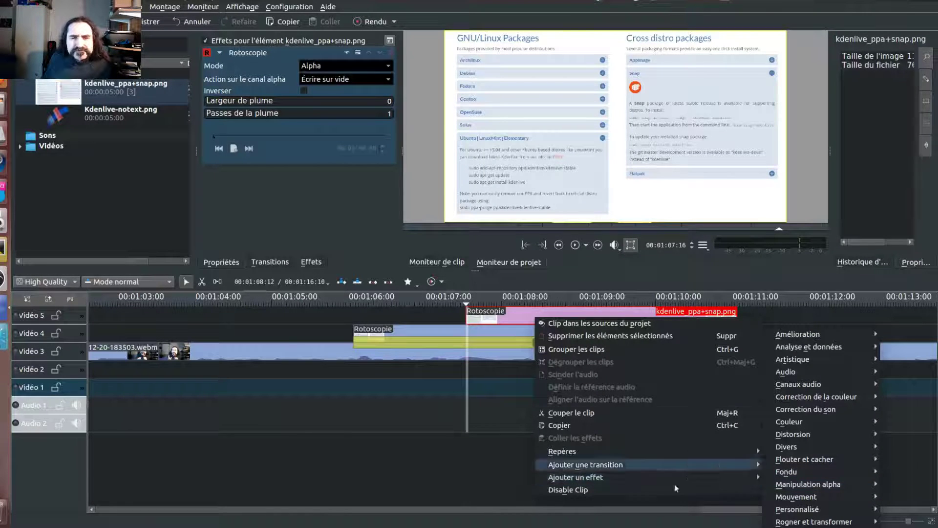
{"action": "left_click", "coordinate": [467, 321]}
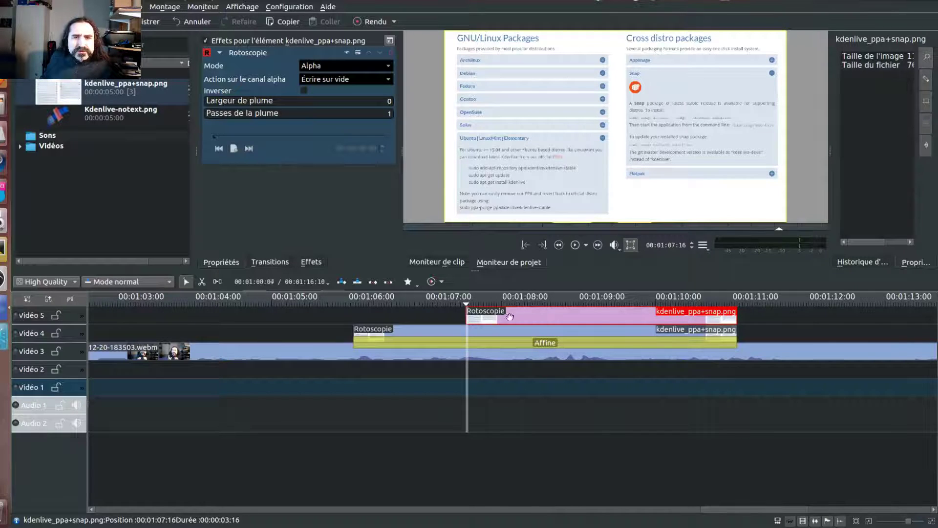
Step: Draw a closed four-corner Rotoscopie mask around the Snap block of the webpage image
{"action": "left_click", "coordinate": [624, 67]}
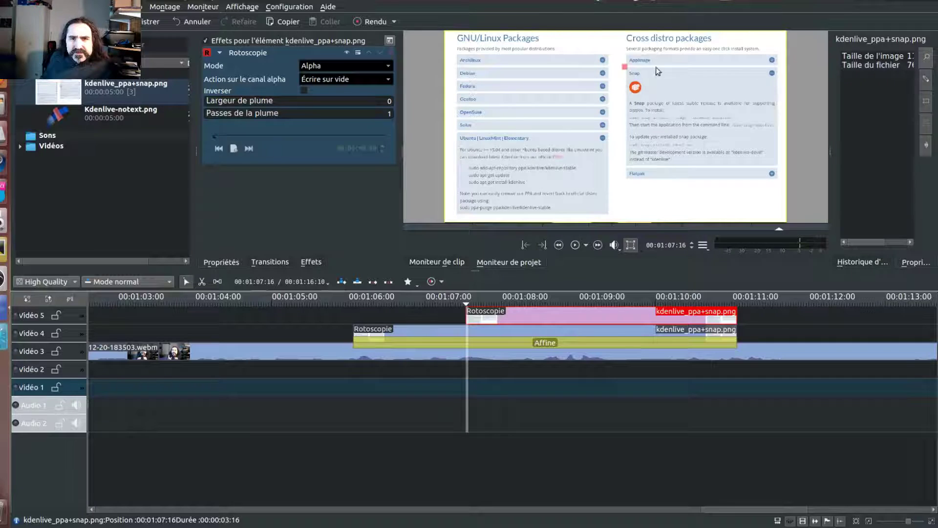
{"action": "left_click", "coordinate": [779, 67]}
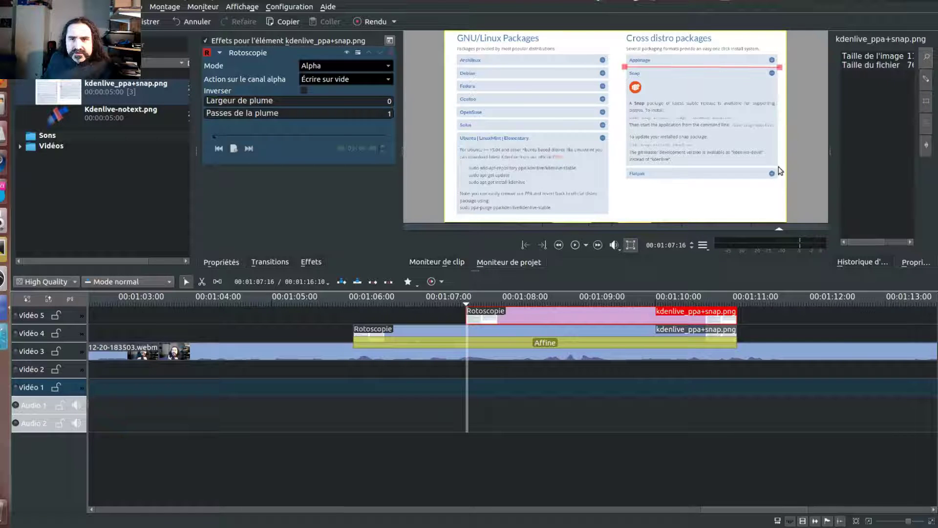
{"action": "left_click", "coordinate": [781, 168]}
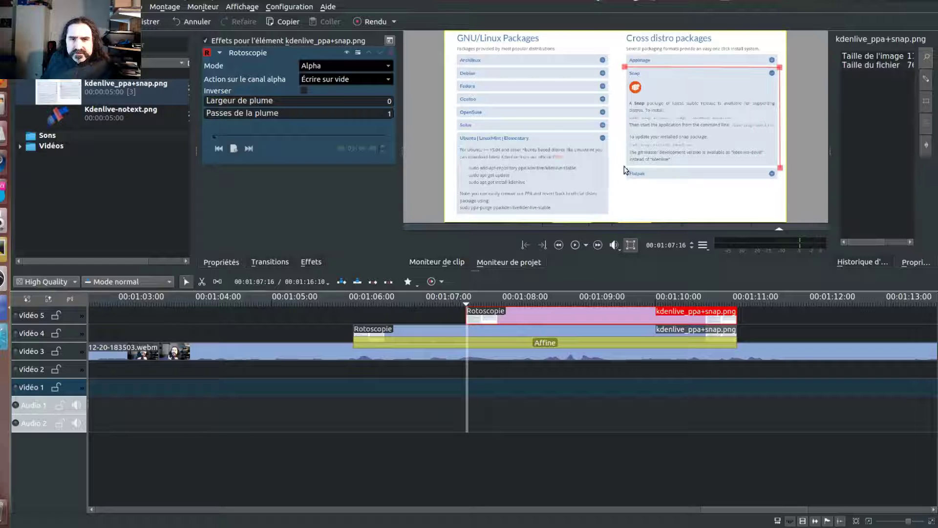
{"action": "left_click", "coordinate": [625, 167]}
{"action": "right_click", "coordinate": [642, 150]}
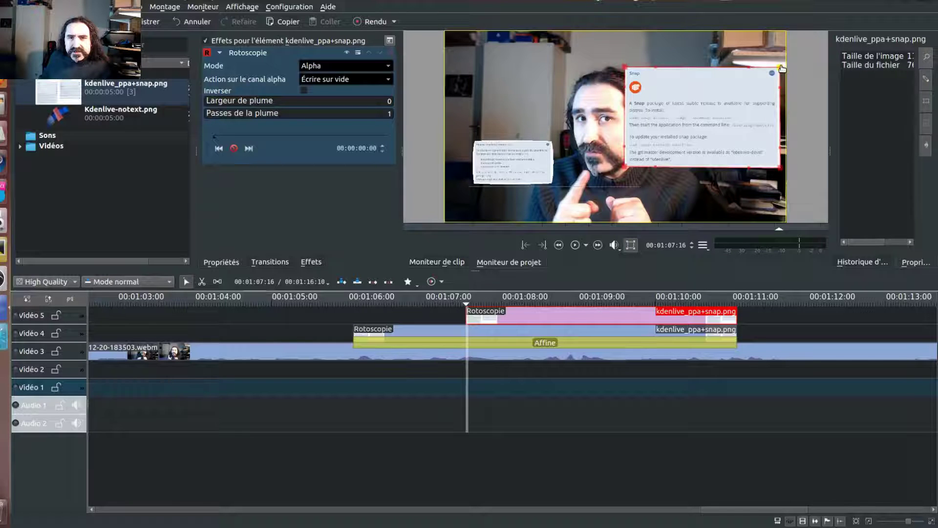
{"action": "mouse_move", "coordinate": [781, 68]}
{"action": "left_mouse_down"}
{"action": "mouse_move", "coordinate": [724, 98]}
{"action": "mouse_move", "coordinate": [779, 67]}
{"action": "left_mouse_up"}
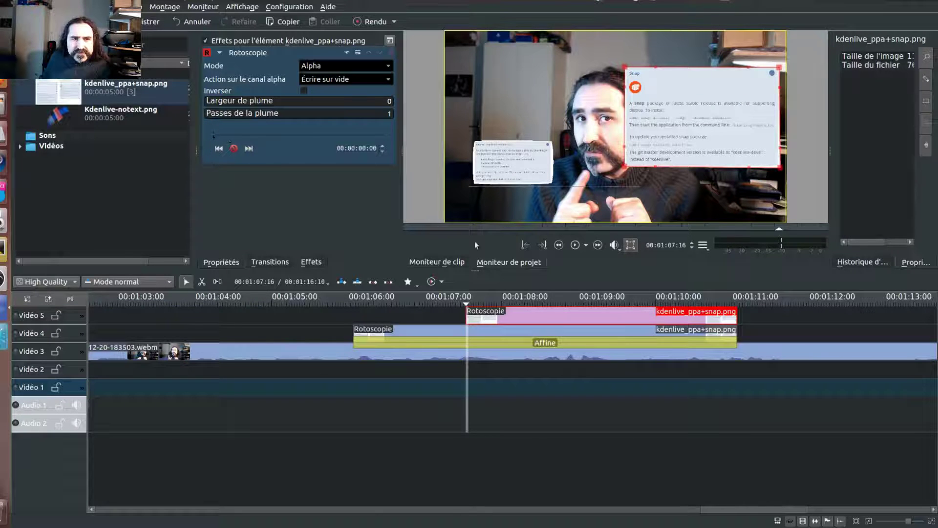
Step: Add a mask keyframe at 00:01:07:24, and at the first keyframe pull three corners in to a small shape within the Snap block
{"action": "left_click_drag", "start_coordinate": [483, 298], "coordinate": [487, 300]}
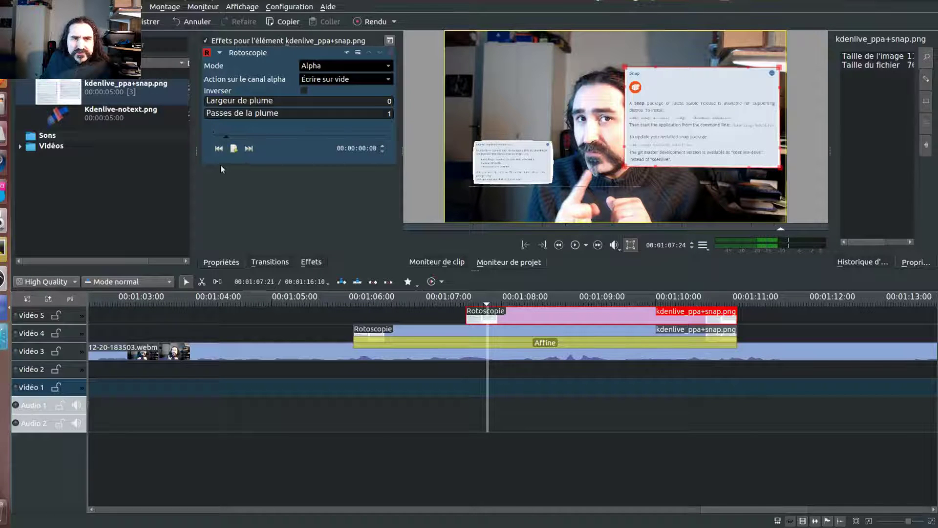
{"action": "left_click", "coordinate": [233, 148]}
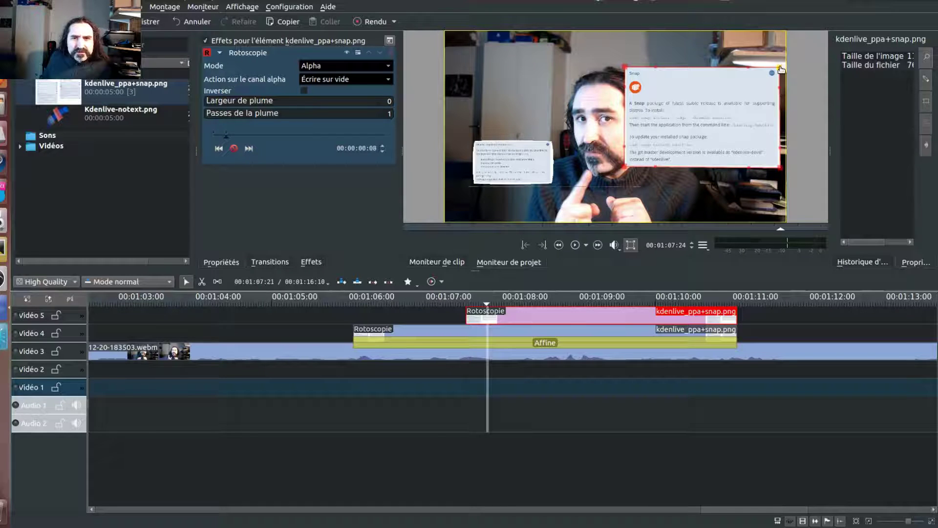
{"action": "left_click", "coordinate": [215, 150]}
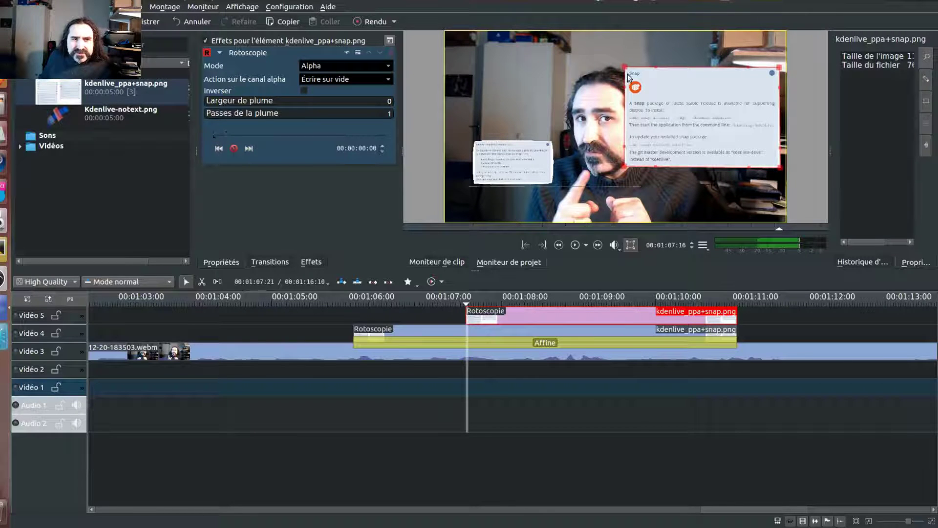
{"action": "left_click_drag", "start_coordinate": [626, 67], "coordinate": [688, 130]}
{"action": "left_click_drag", "start_coordinate": [781, 168], "coordinate": [724, 126]}
{"action": "left_click_drag", "start_coordinate": [780, 67], "coordinate": [718, 104]}
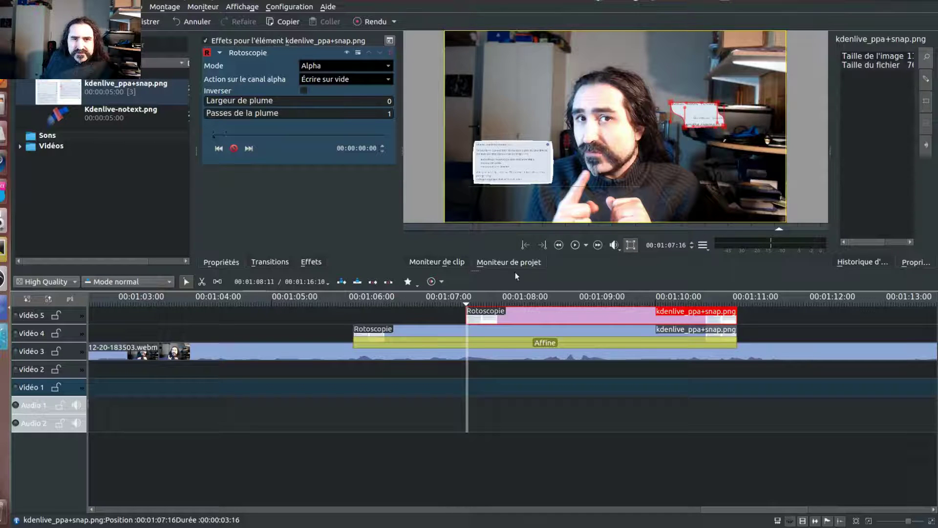
Step: Add an Affine transition to the Vidéo 5 clip and save the project
{"action": "right_click", "coordinate": [482, 321]}
{"action": "mouse_move", "coordinate": [708, 462]}
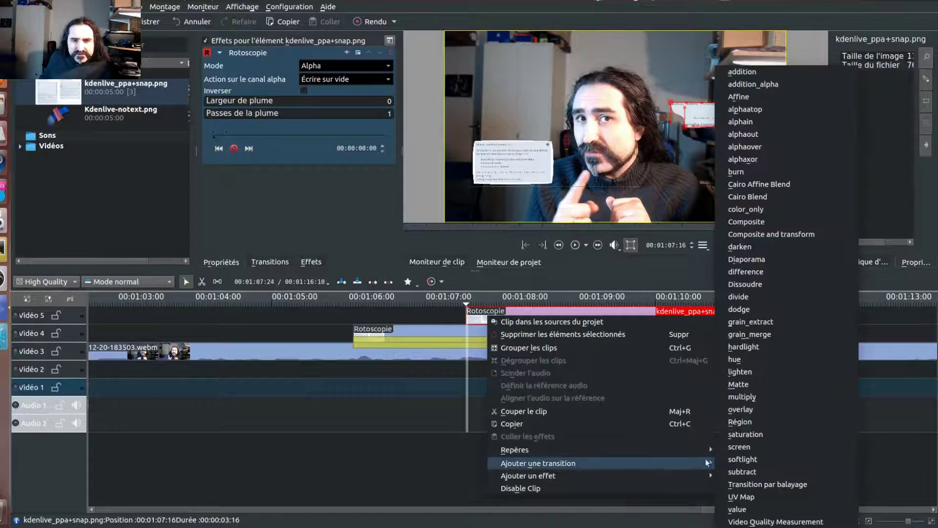
{"action": "left_click", "coordinate": [754, 100]}
{"action": "key", "text": "ctrl+s"}
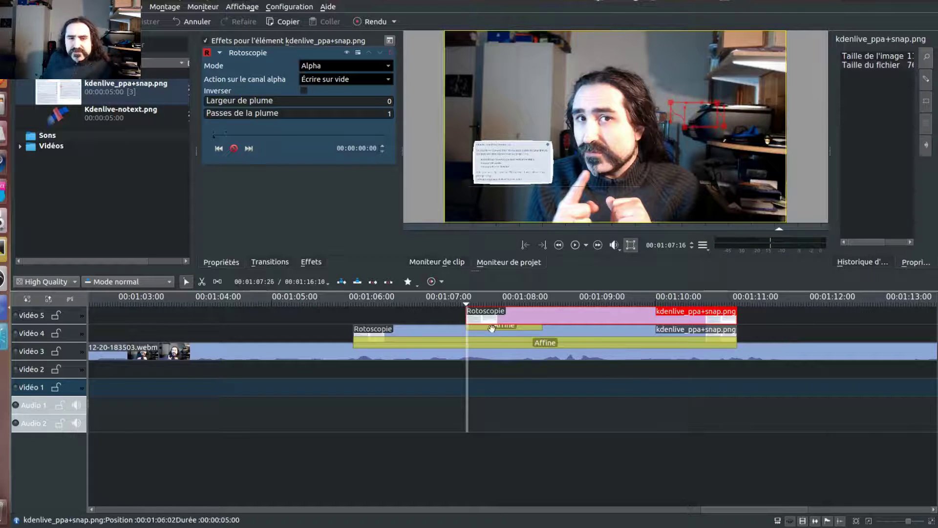
Step: Extend the new Affine transition to the end of the Vidéo 5 clip and set its size to 50%
{"action": "left_click", "coordinate": [513, 325]}
{"action": "left_click_drag", "start_coordinate": [542, 326], "coordinate": [737, 326]}
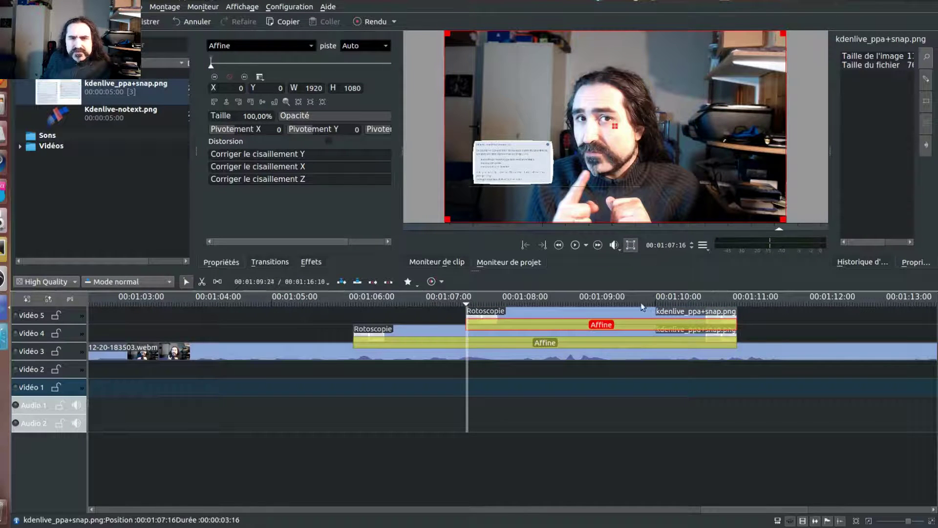
{"action": "double_click", "coordinate": [238, 115]}
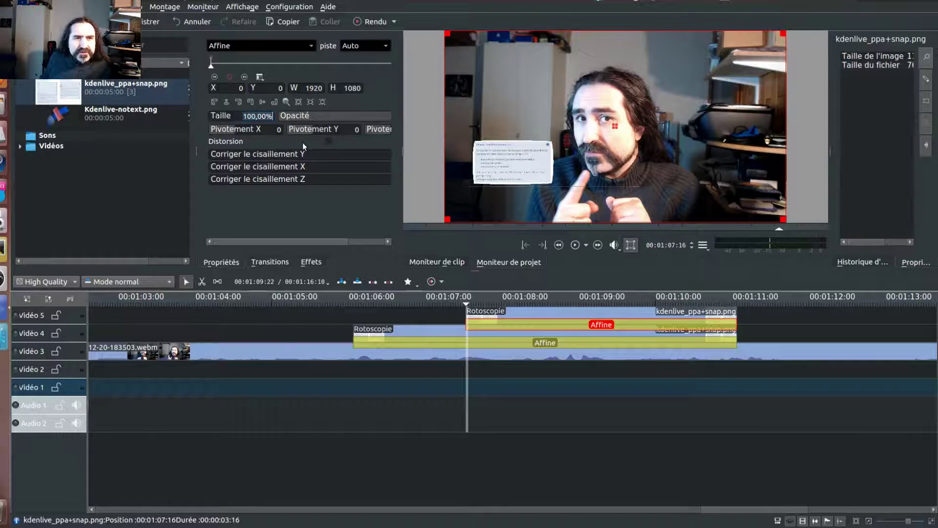
{"action": "type", "text": "50"}
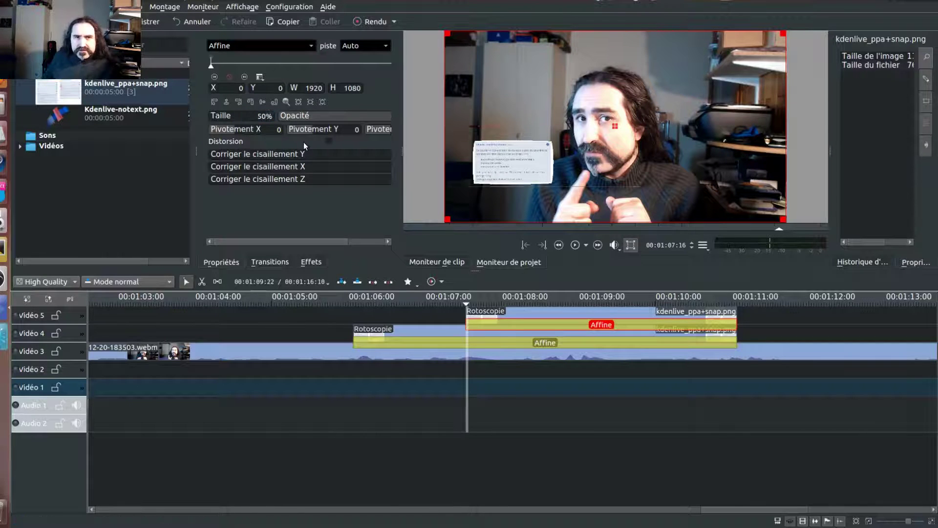
{"action": "key", "text": "Return"}
Step: Set the Affine transition's target track to Vidéo 3 and move its frame to about X 194, Y 501
{"action": "left_click_drag", "start_coordinate": [530, 78], "coordinate": [685, 125]}
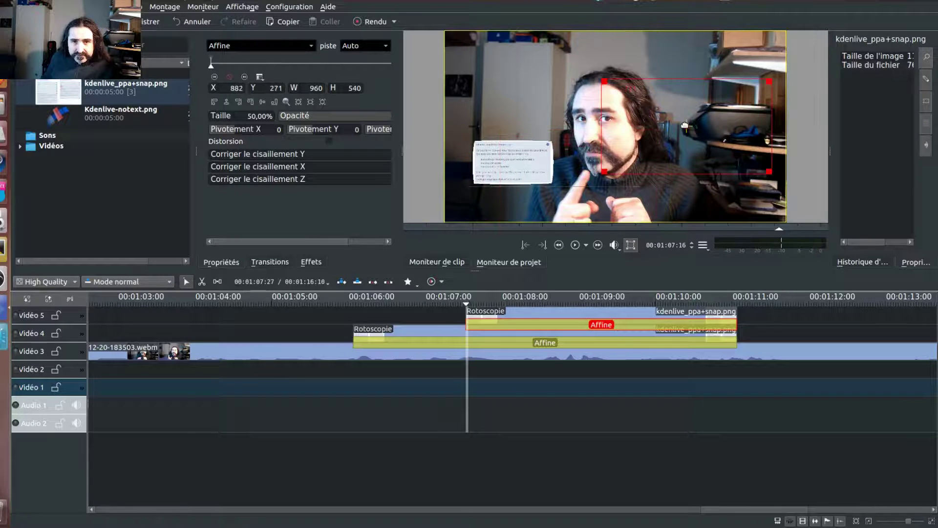
{"action": "left_click", "coordinate": [365, 47]}
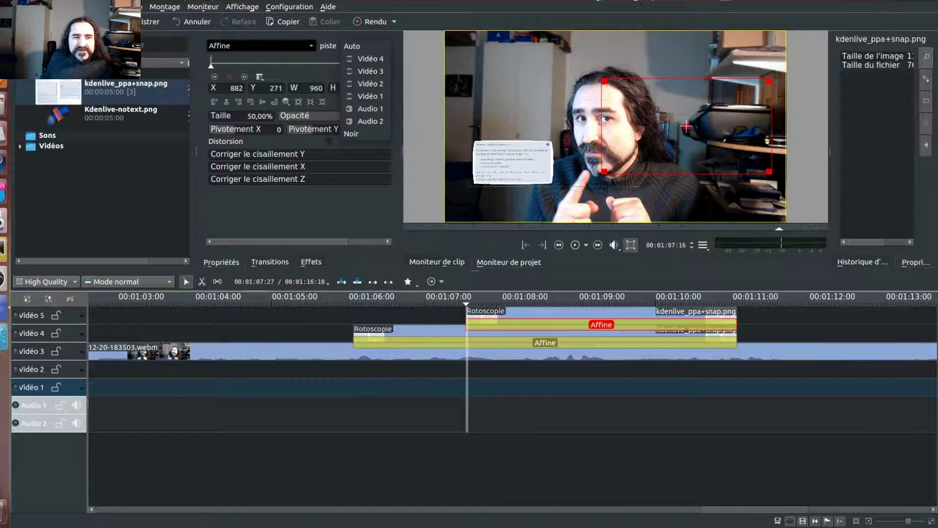
{"action": "left_click", "coordinate": [383, 72]}
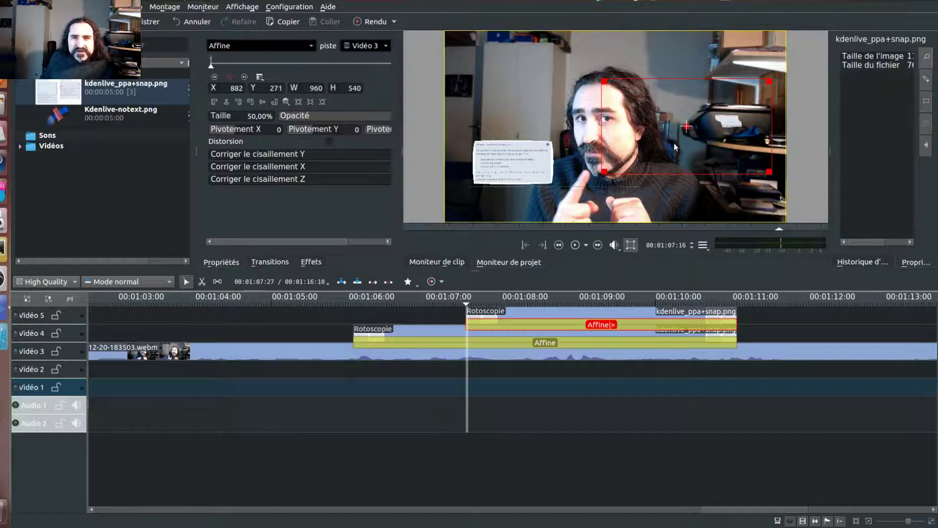
{"action": "left_click_drag", "start_coordinate": [687, 129], "coordinate": [562, 171]}
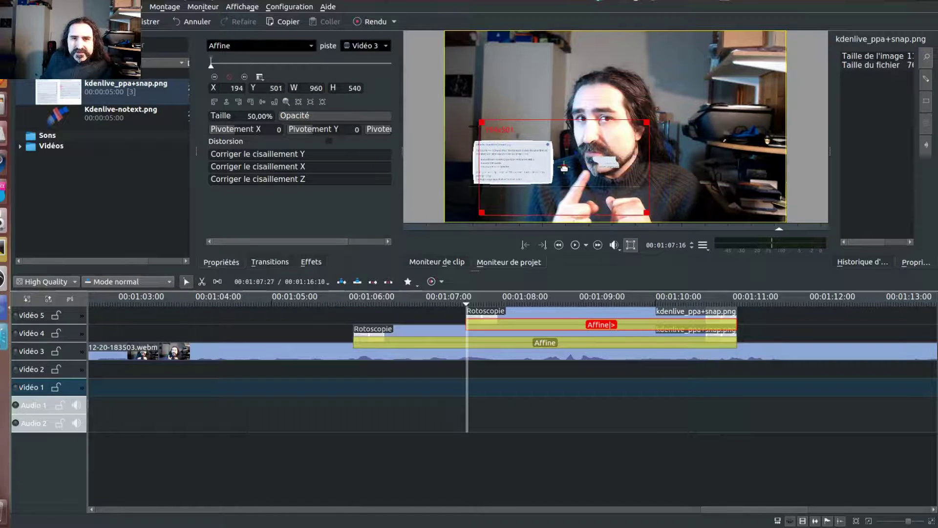
Step: Add an Affine keyframe at 00:01:07:24 and move the frame there to about X 750, Y 125
{"action": "left_click_drag", "start_coordinate": [468, 304], "coordinate": [508, 303]}
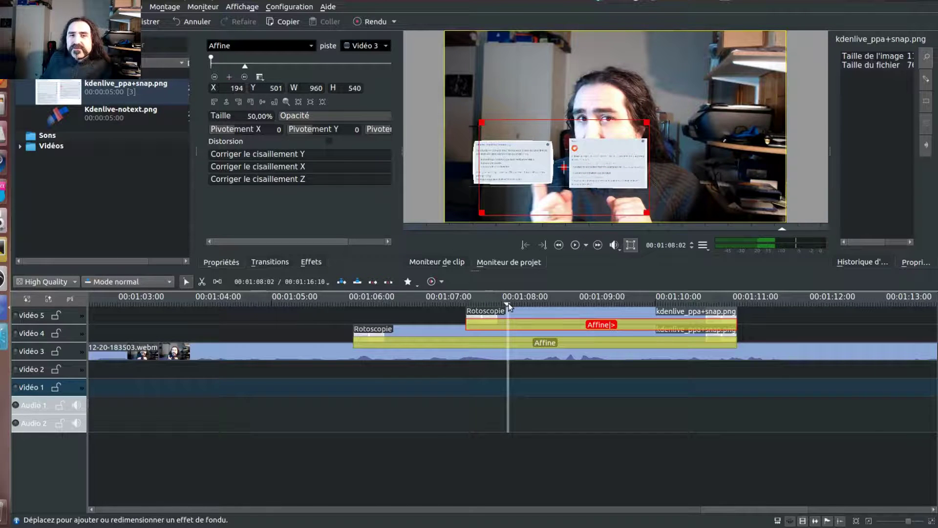
{"action": "mouse_move", "coordinate": [472, 303]}
{"action": "left_mouse_down"}
{"action": "mouse_move", "coordinate": [463, 304]}
{"action": "mouse_move", "coordinate": [471, 304]}
{"action": "left_mouse_up"}
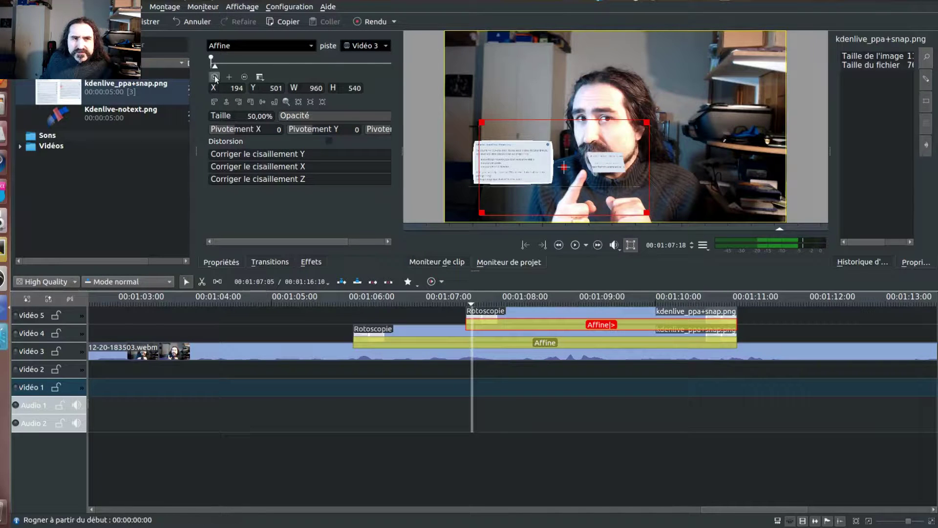
{"action": "left_click", "coordinate": [214, 76]}
{"action": "left_click", "coordinate": [480, 298]}
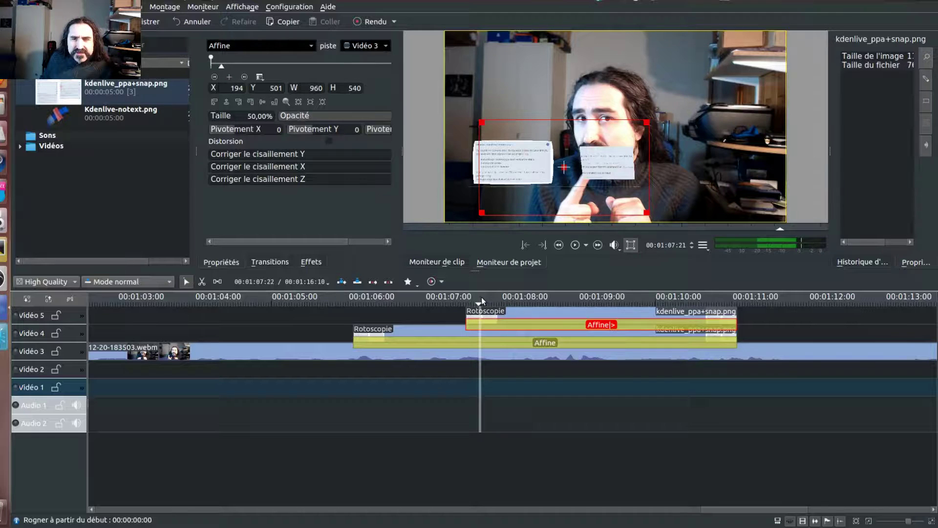
{"action": "key", "text": "Right"}
{"action": "key", "text": "Right"}
{"action": "key", "text": "Right"}
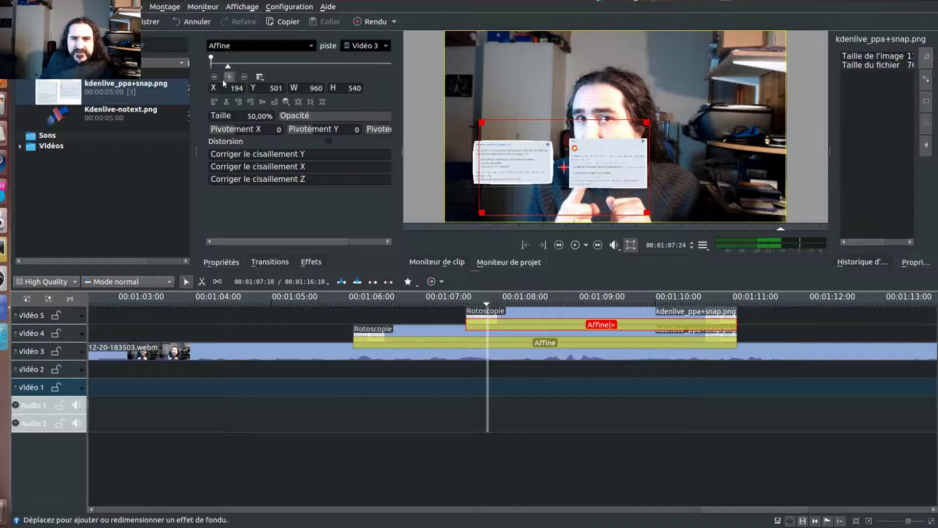
{"action": "left_click", "coordinate": [226, 77]}
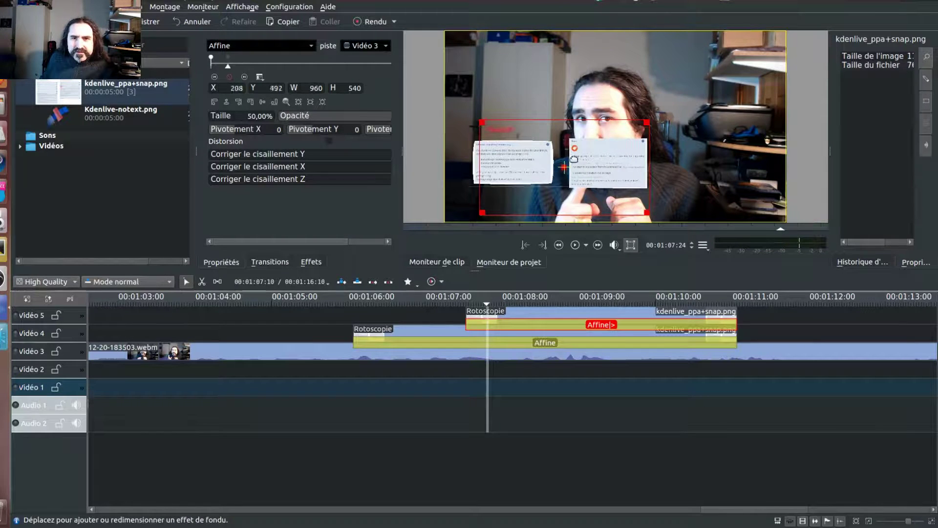
{"action": "left_click_drag", "start_coordinate": [573, 159], "coordinate": [661, 98]}
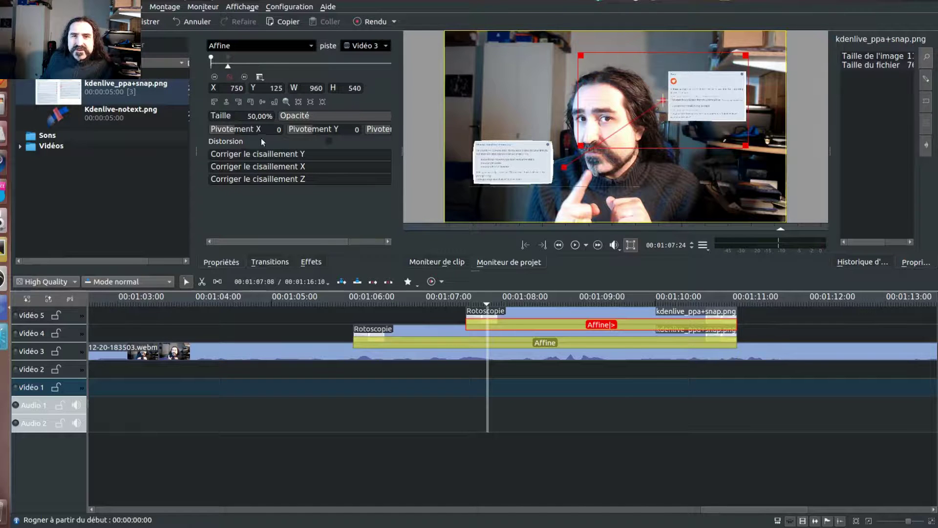
Step: Play back both panel animations from before the Vidéo 4 clip and save the project
{"action": "left_click", "coordinate": [215, 77]}
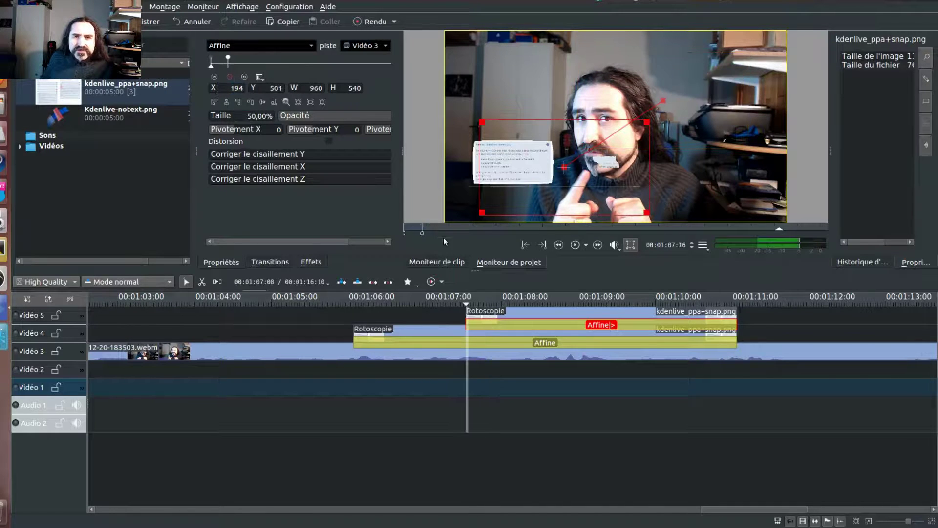
{"action": "left_click", "coordinate": [332, 304]}
{"action": "key", "text": "space"}
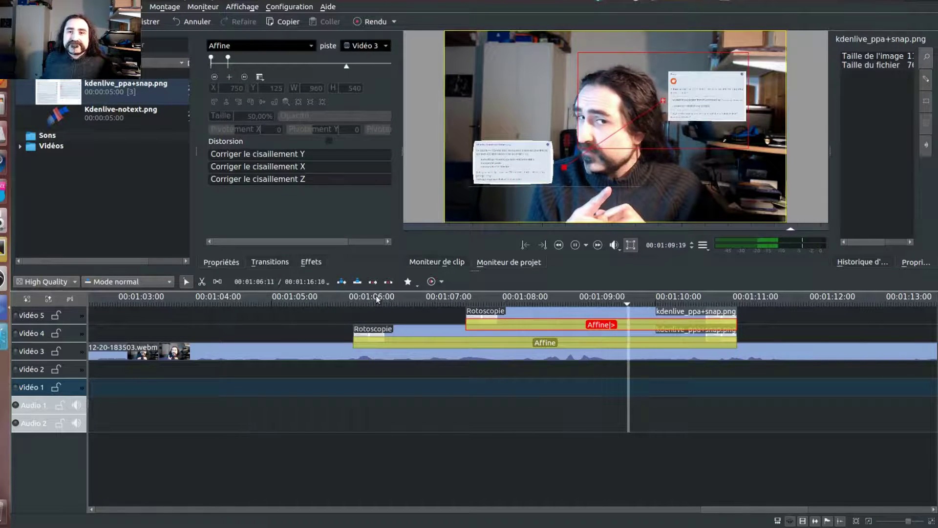
{"action": "key", "text": "space"}
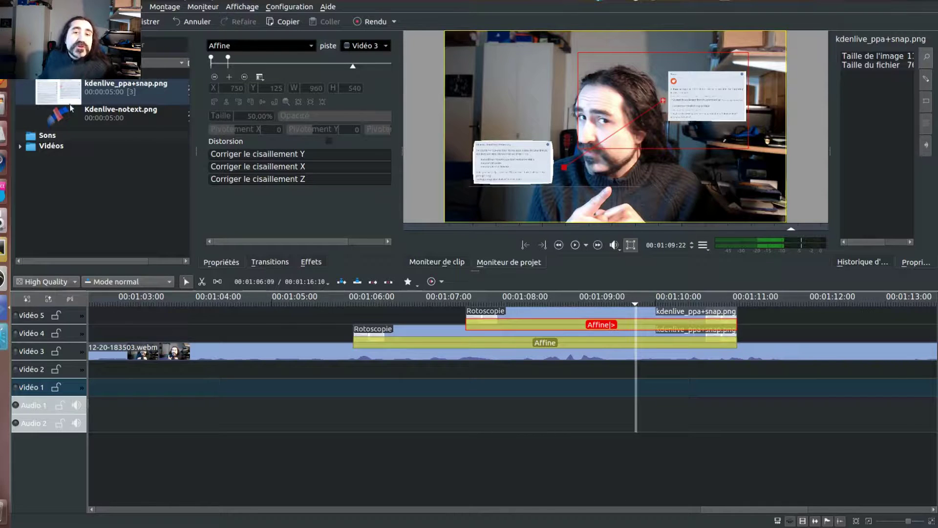
{"action": "left_click", "coordinate": [149, 21]}
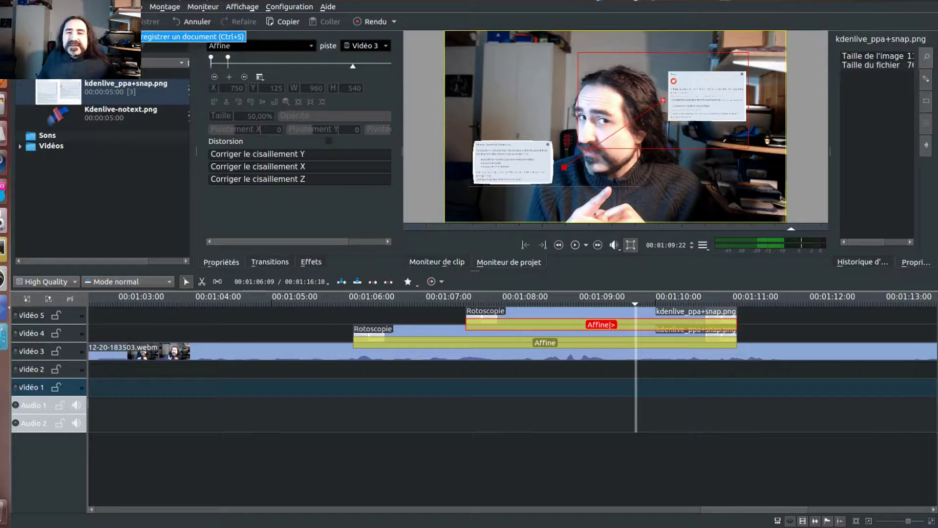